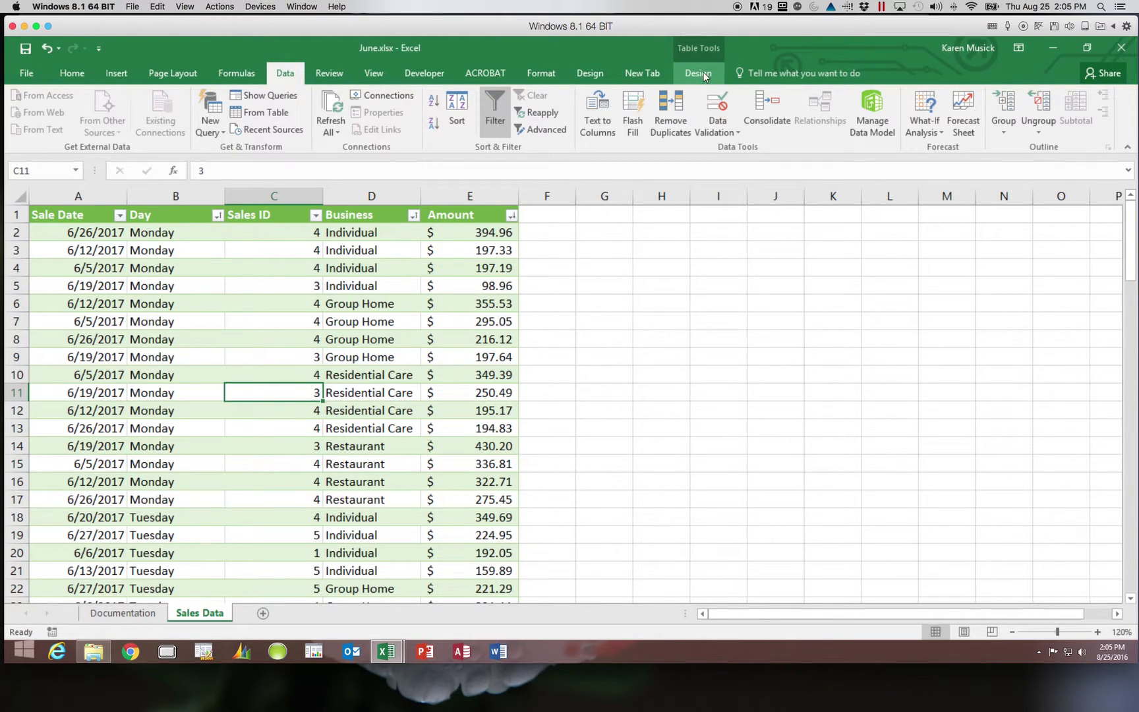
Review the sales table's design options and its existing multi-level sort settings without changing them.
{"action": "left_click", "coordinate": [700, 72]}
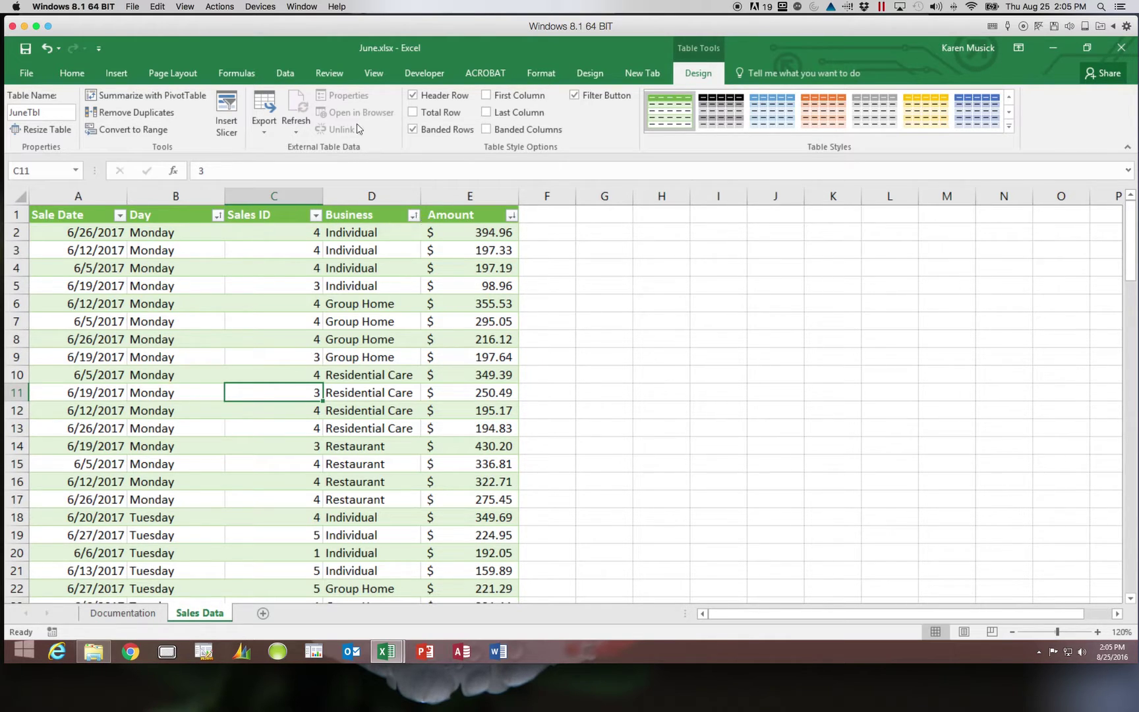
{"action": "left_click", "coordinate": [287, 75]}
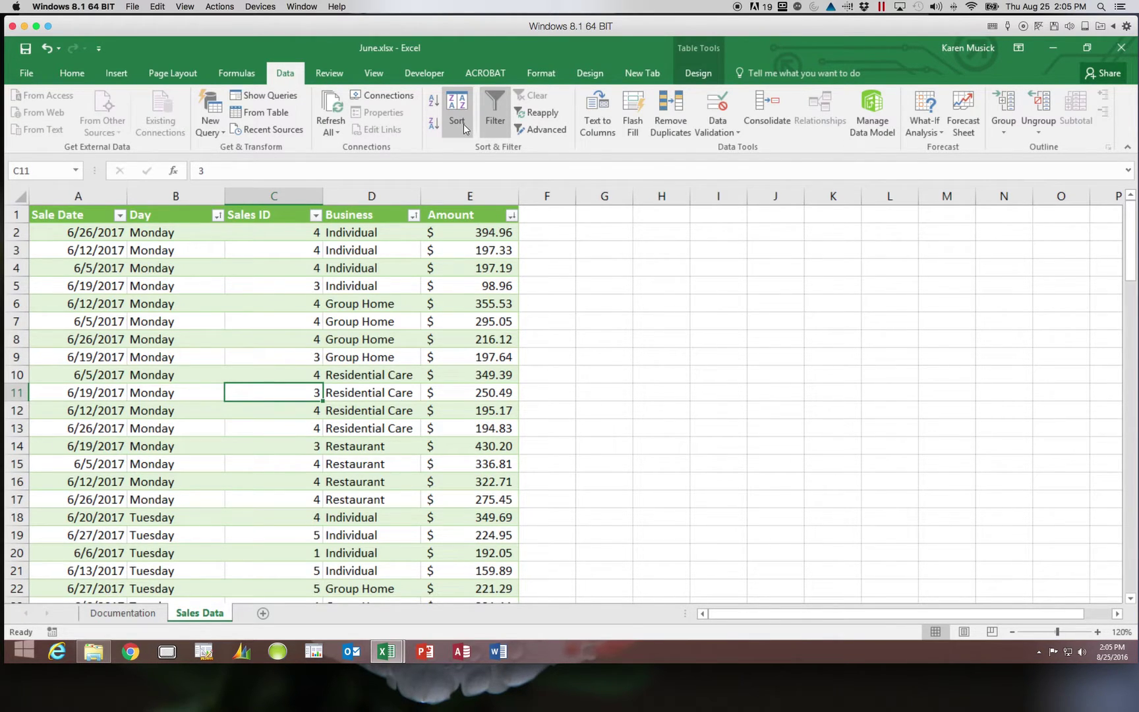
{"action": "left_click", "coordinate": [463, 124]}
{"action": "left_click", "coordinate": [464, 107]}
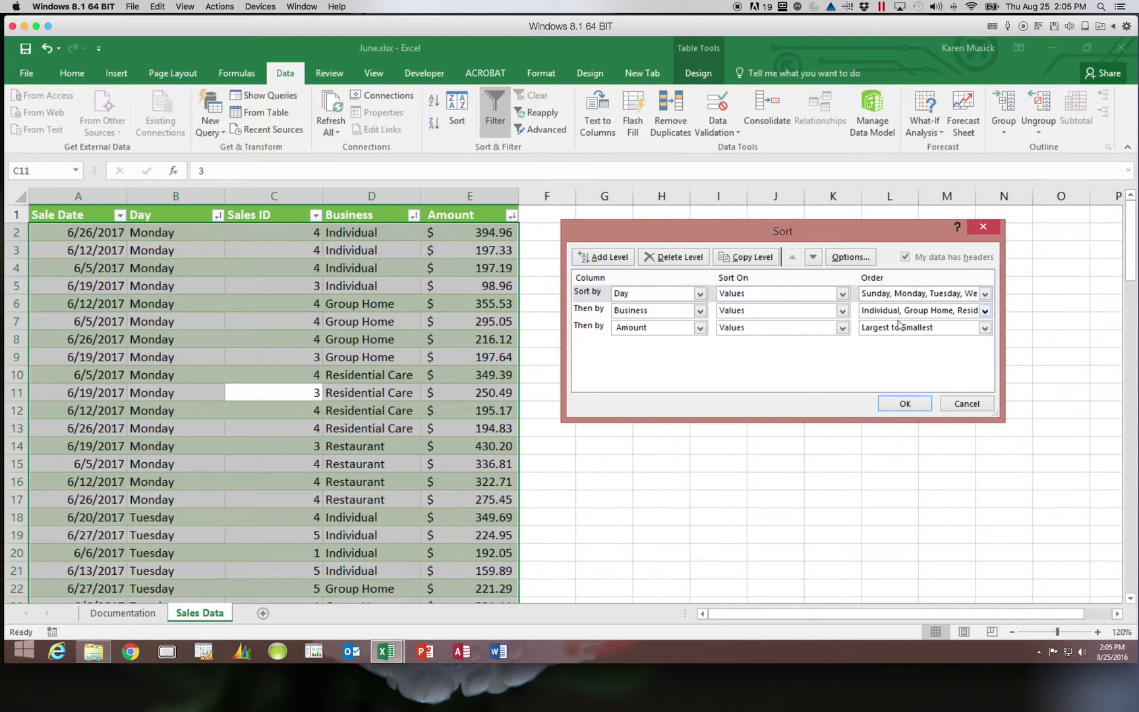
{"action": "left_click", "coordinate": [916, 403]}
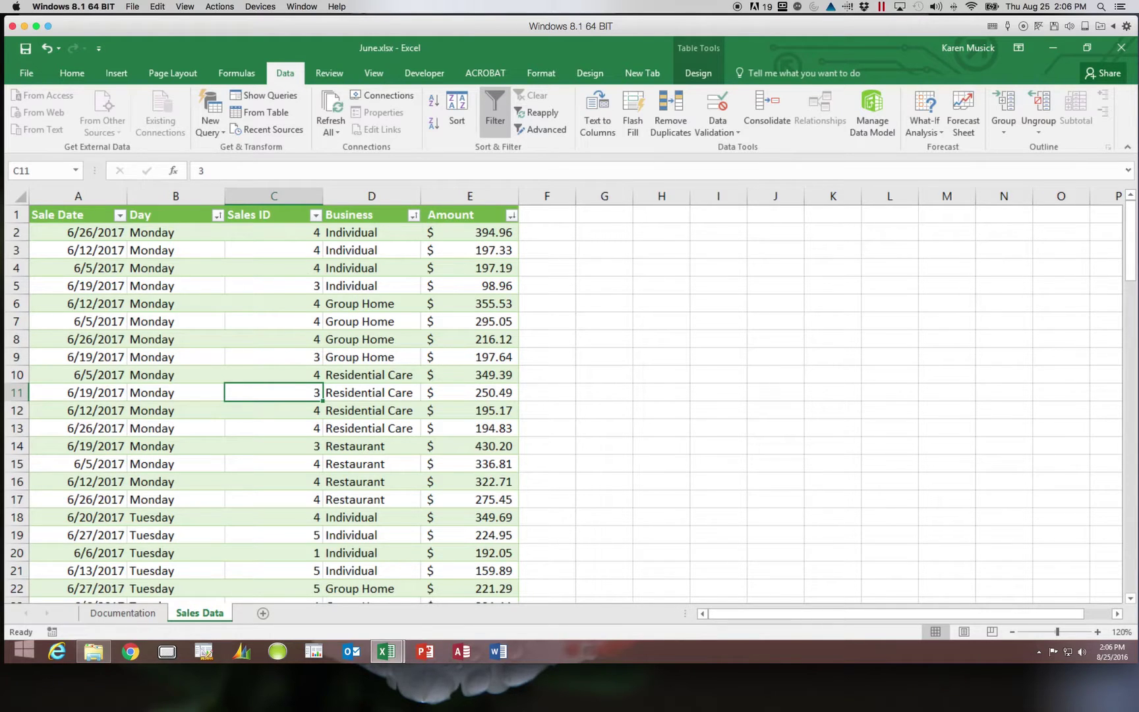
Filter the Business column to show only the Individual records.
{"action": "left_click", "coordinate": [413, 216]}
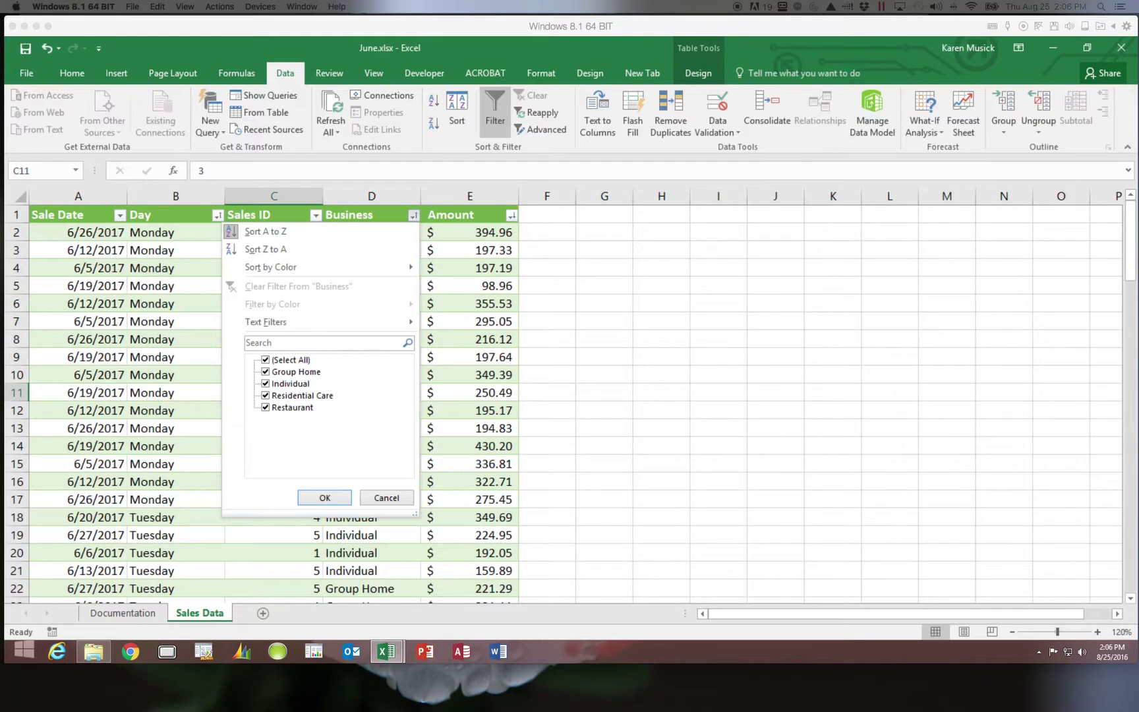
{"action": "left_click", "coordinate": [267, 362]}
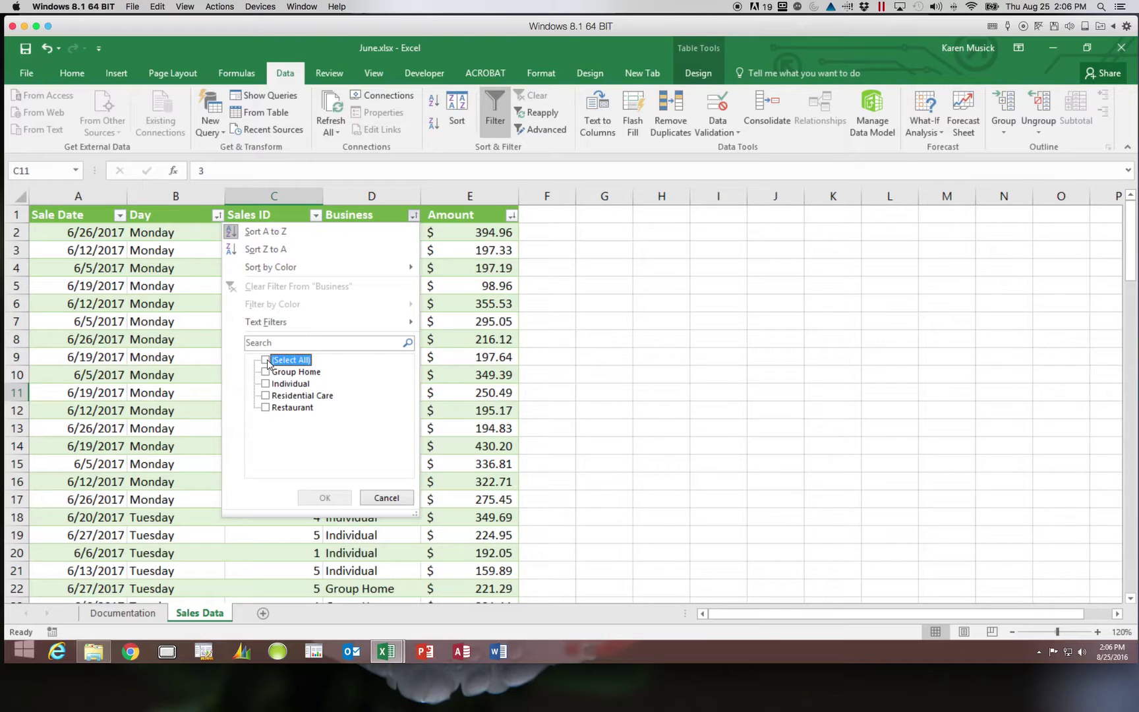
{"action": "left_click", "coordinate": [266, 385]}
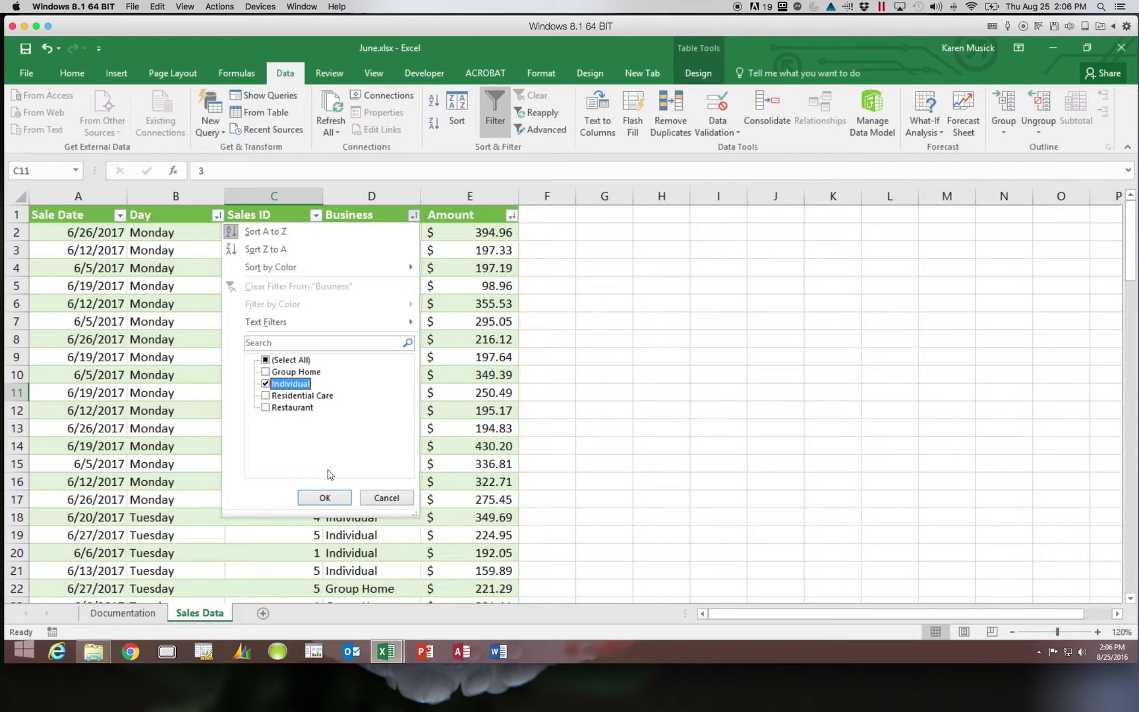
{"action": "left_click", "coordinate": [327, 497]}
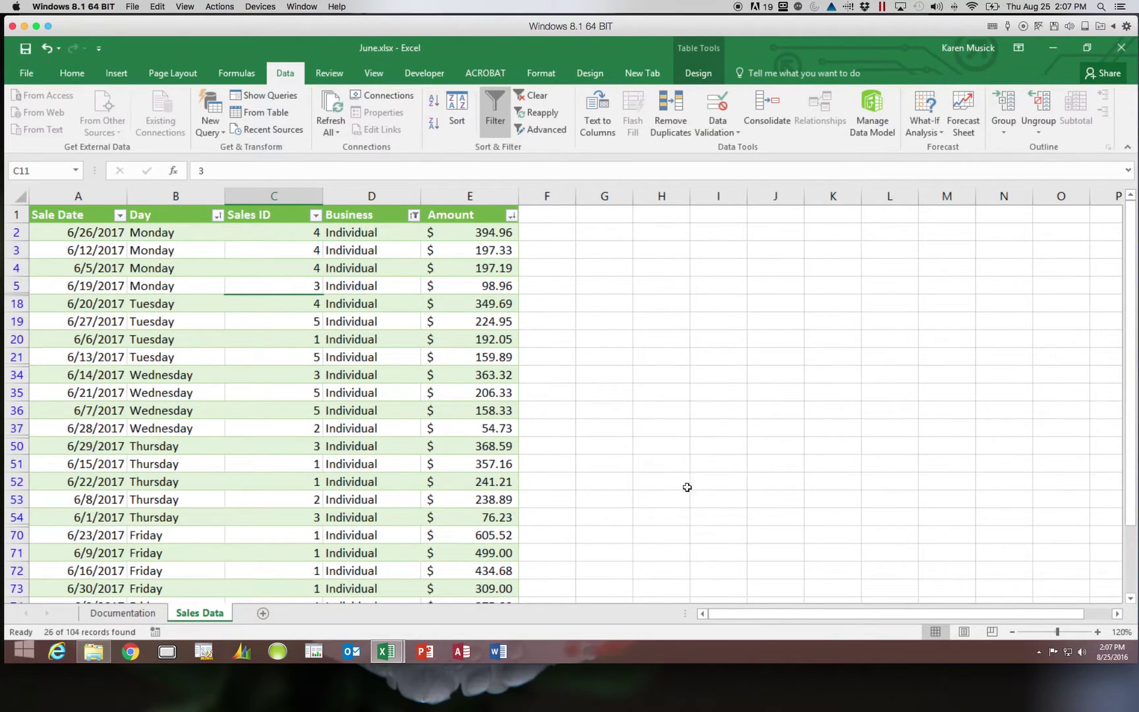
{"action": "left_click_drag", "start_coordinate": [1134, 451], "coordinate": [1129, 422]}
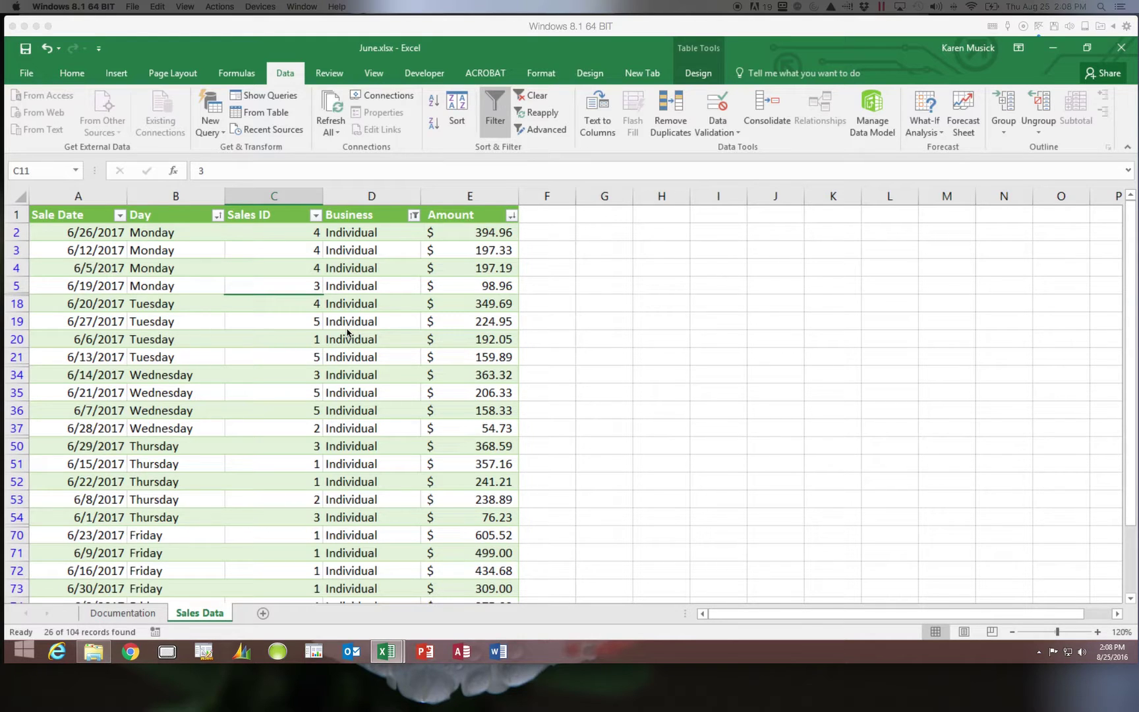
Filter the Amount column by individually selecting every value from $54.73 through $197.33.
{"action": "left_click", "coordinate": [511, 216]}
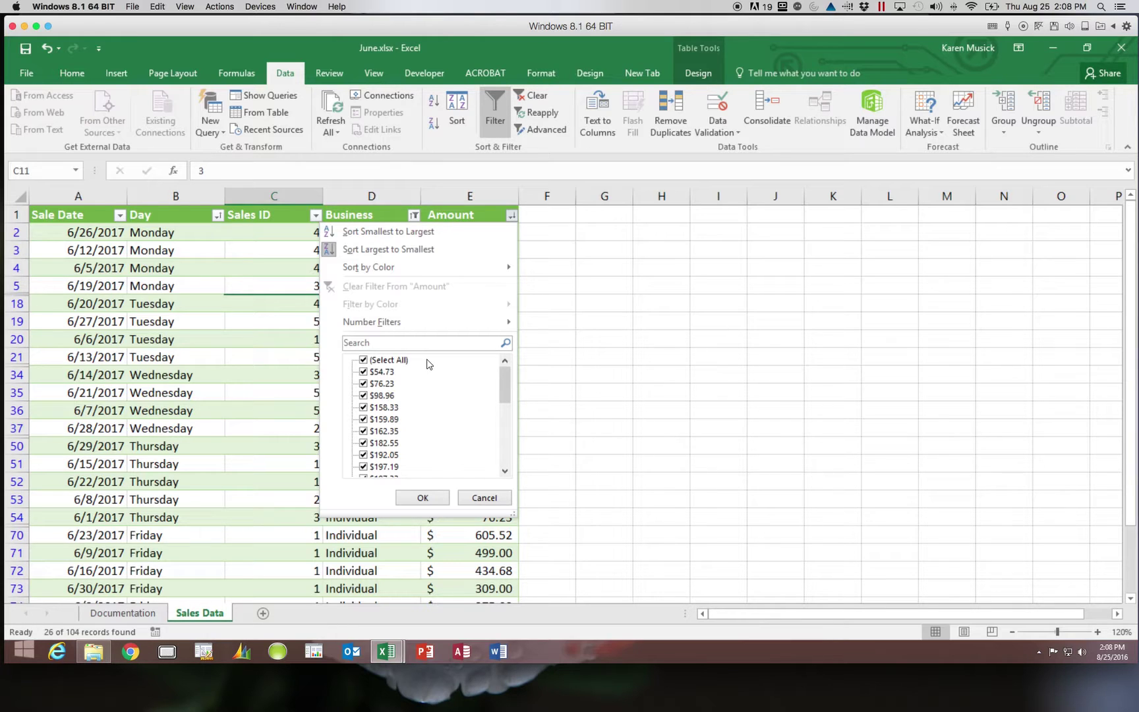
{"action": "left_click", "coordinate": [384, 362]}
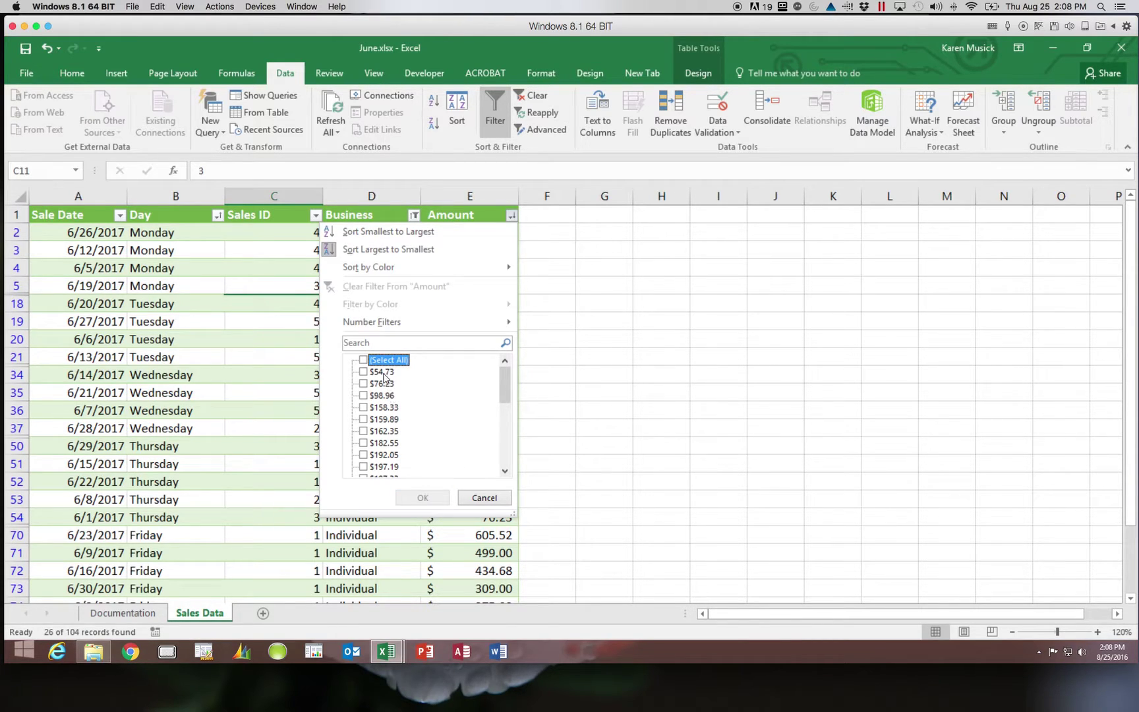
{"action": "left_click", "coordinate": [384, 371]}
{"action": "left_click", "coordinate": [383, 383]}
{"action": "left_click", "coordinate": [383, 395]}
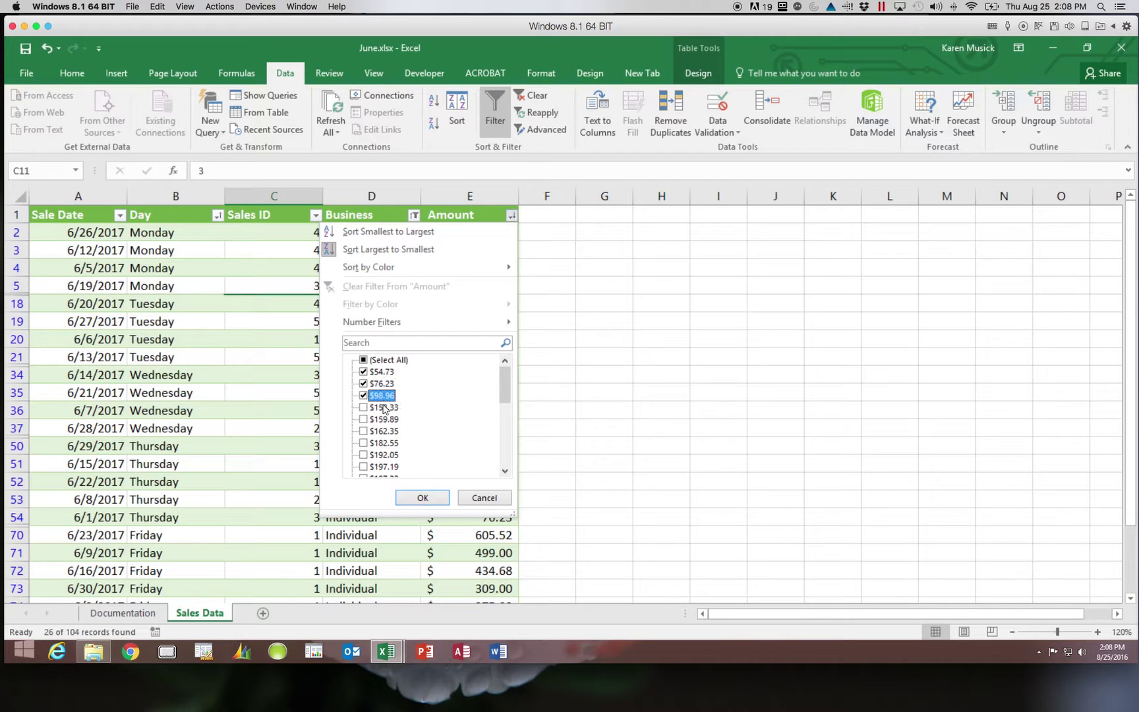
{"action": "left_click", "coordinate": [384, 407]}
{"action": "left_click", "coordinate": [383, 419]}
{"action": "left_click", "coordinate": [383, 430]}
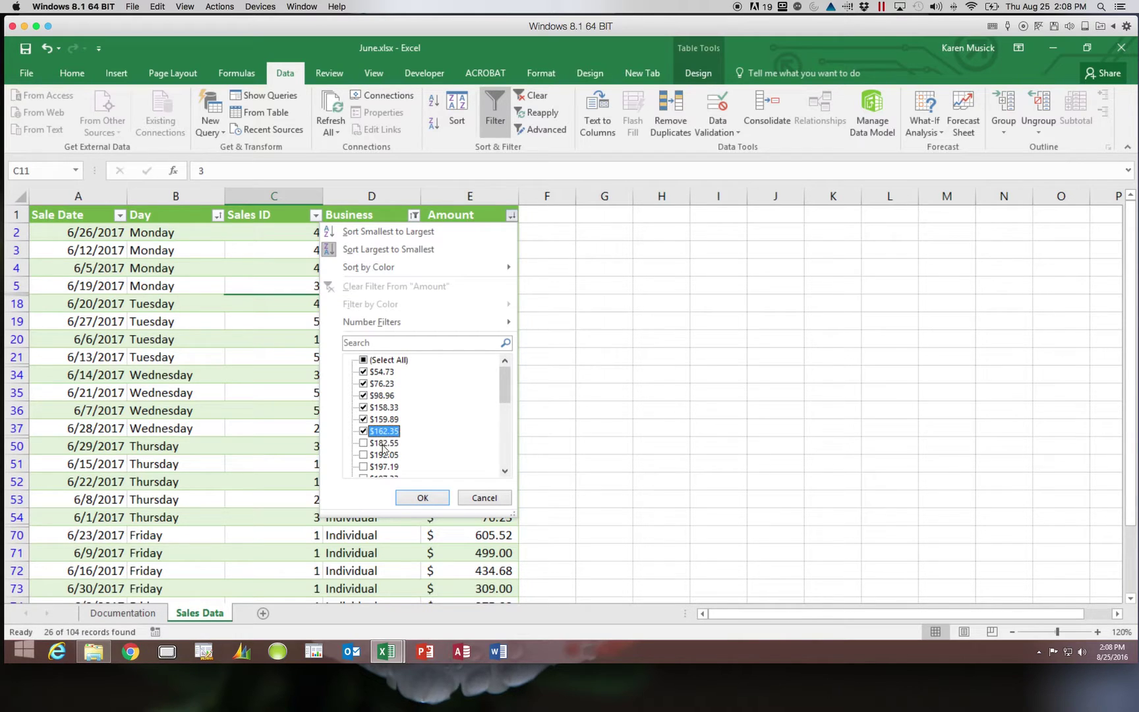
{"action": "left_click", "coordinate": [384, 443]}
{"action": "left_click", "coordinate": [384, 454]}
{"action": "left_click", "coordinate": [383, 466]}
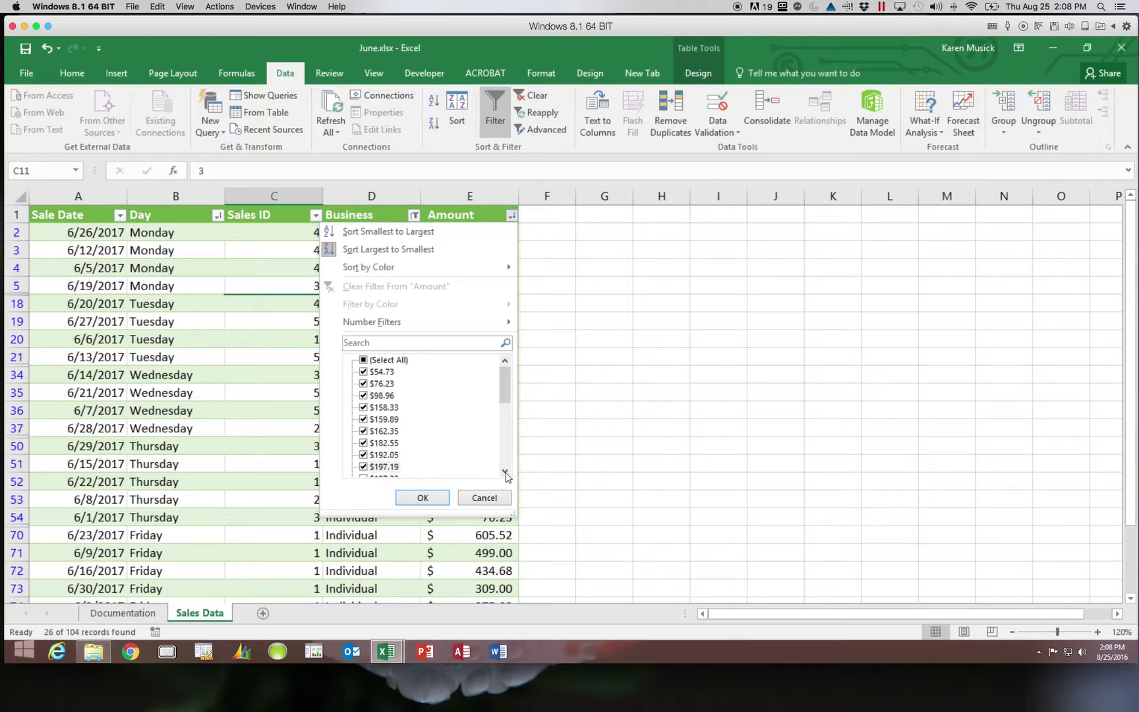
{"action": "left_click", "coordinate": [505, 472]}
{"action": "left_click", "coordinate": [506, 471]}
{"action": "left_click", "coordinate": [505, 472]}
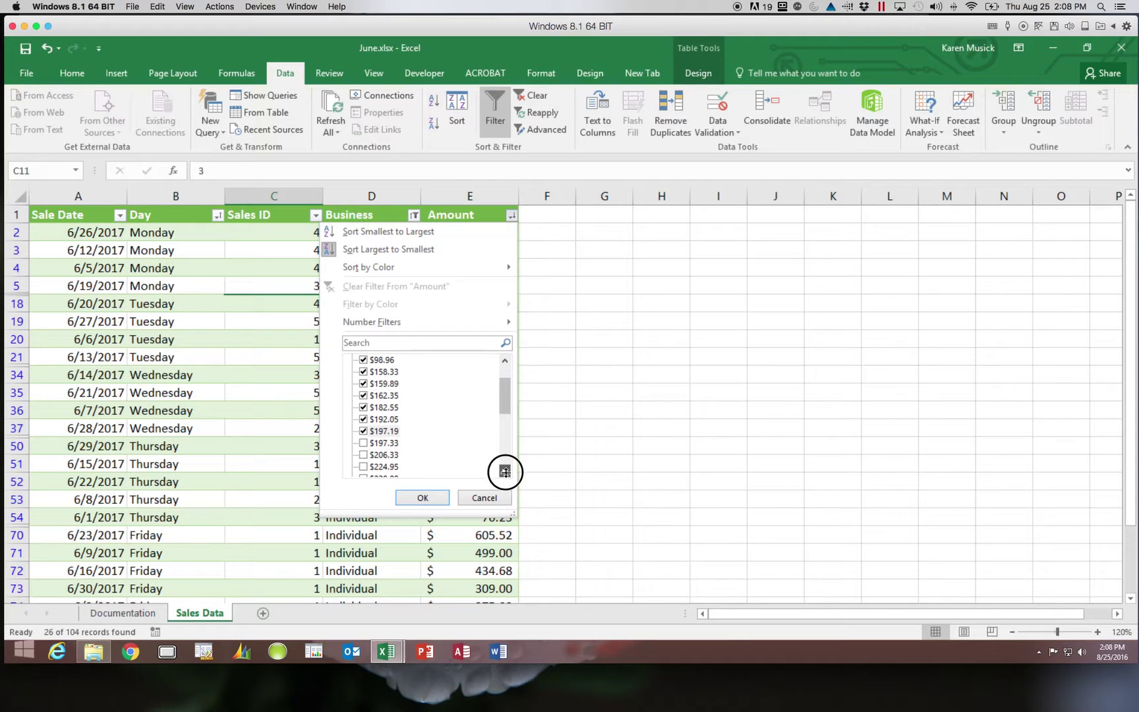
{"action": "left_click", "coordinate": [391, 442]}
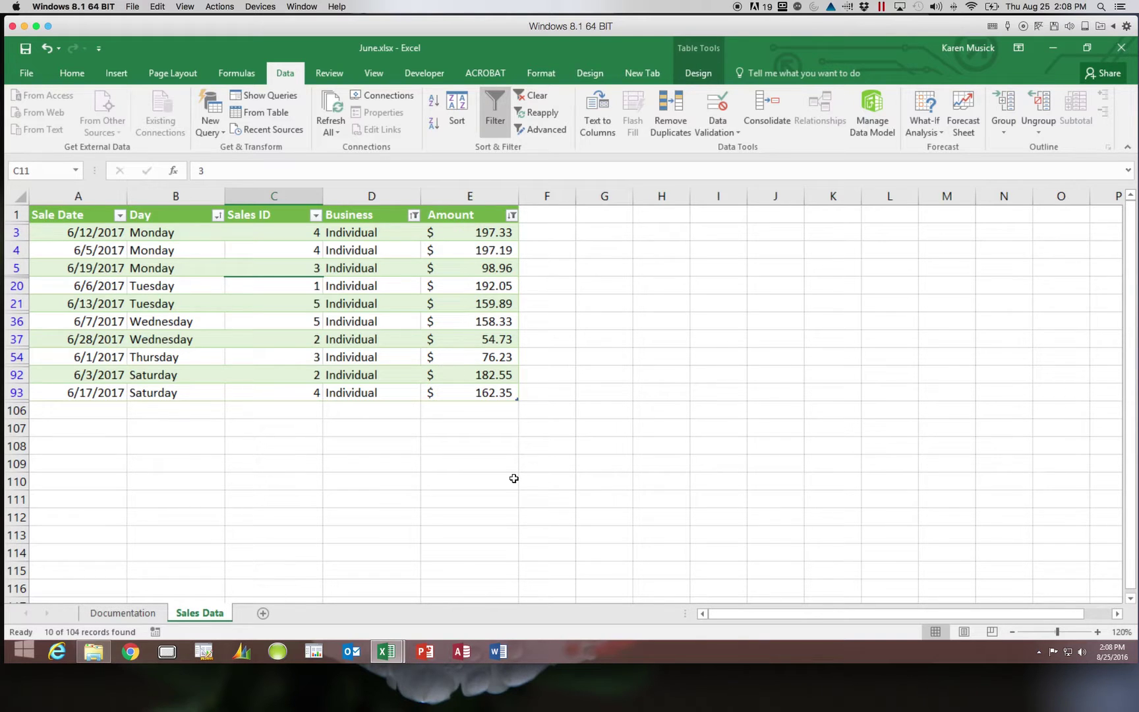
{"action": "scroll", "coordinate": [513, 478], "scroll_direction": "right", "scroll_amount": 10}
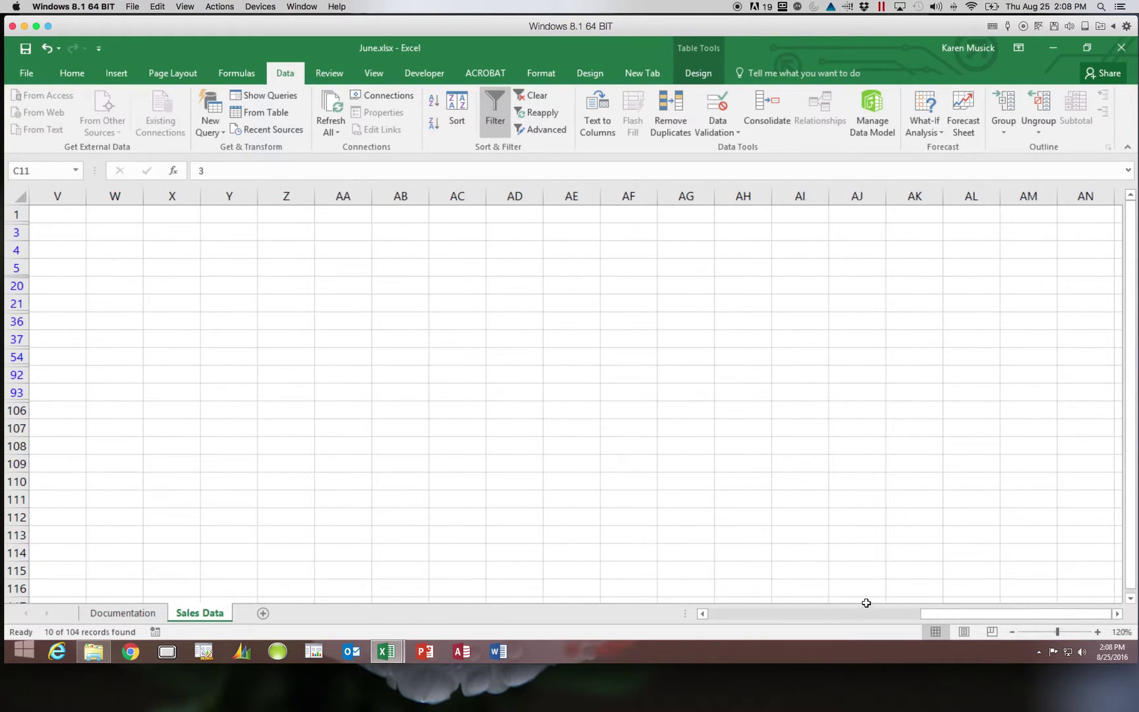
{"action": "left_click_drag", "start_coordinate": [936, 611], "coordinate": [701, 615]}
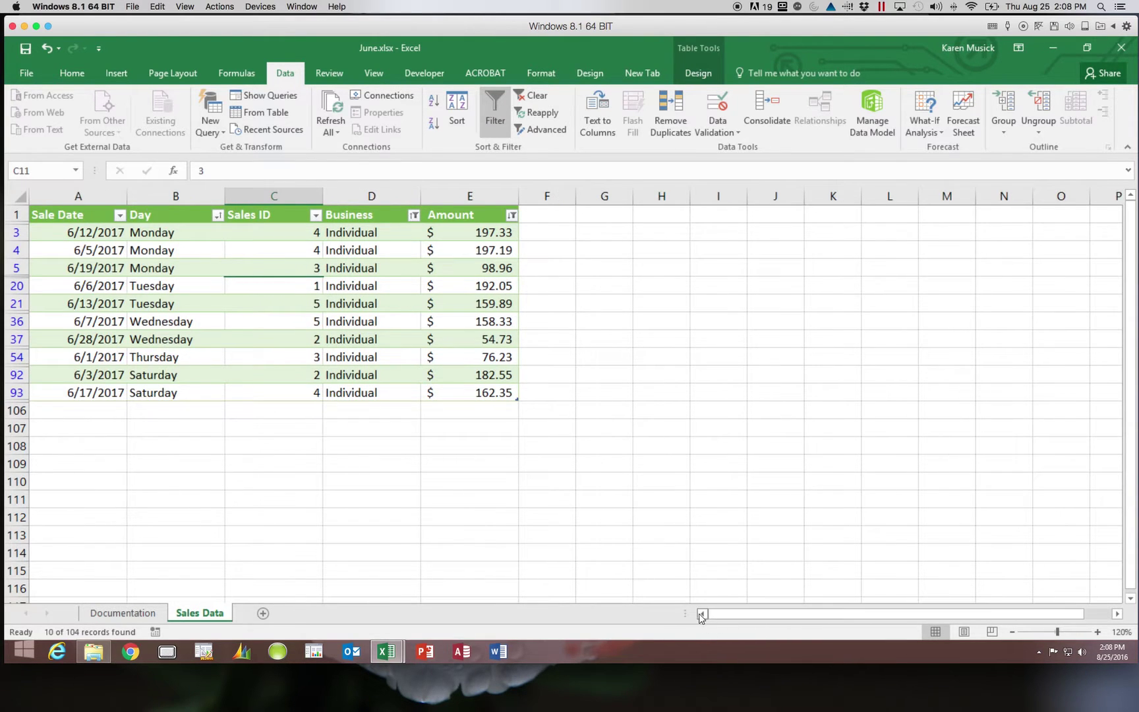
Reselect all values in the Amount column's filter to show every Individual sale again.
{"action": "left_click", "coordinate": [511, 218]}
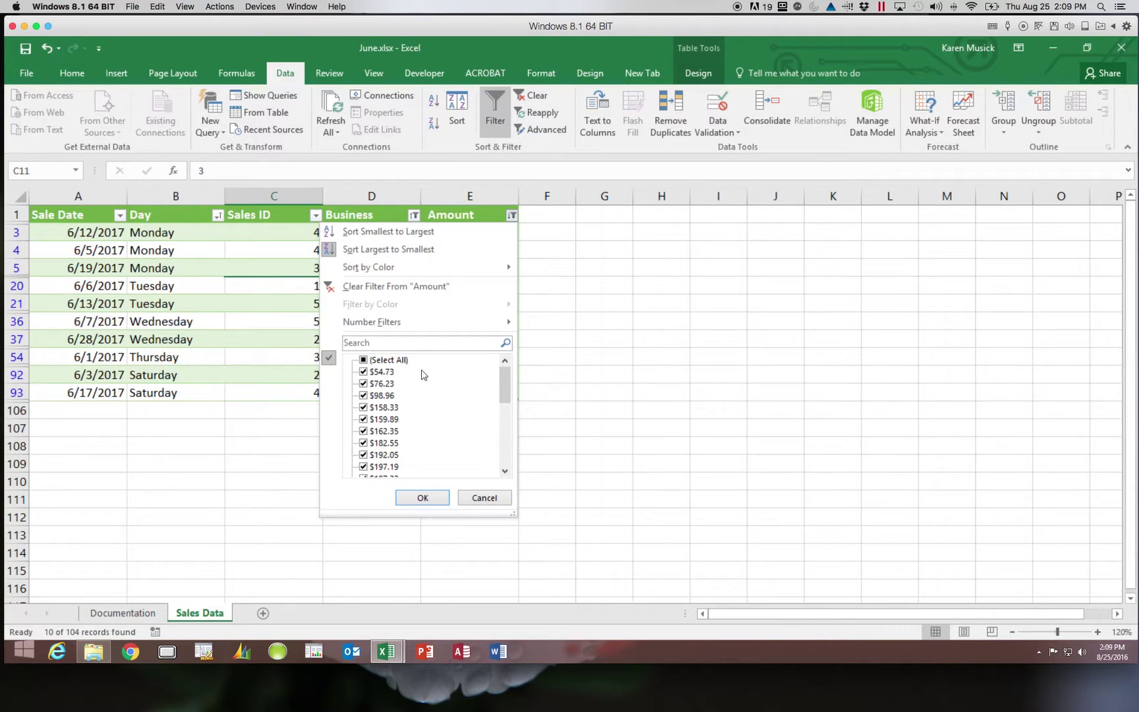
{"action": "left_click", "coordinate": [364, 360]}
{"action": "left_click", "coordinate": [422, 498]}
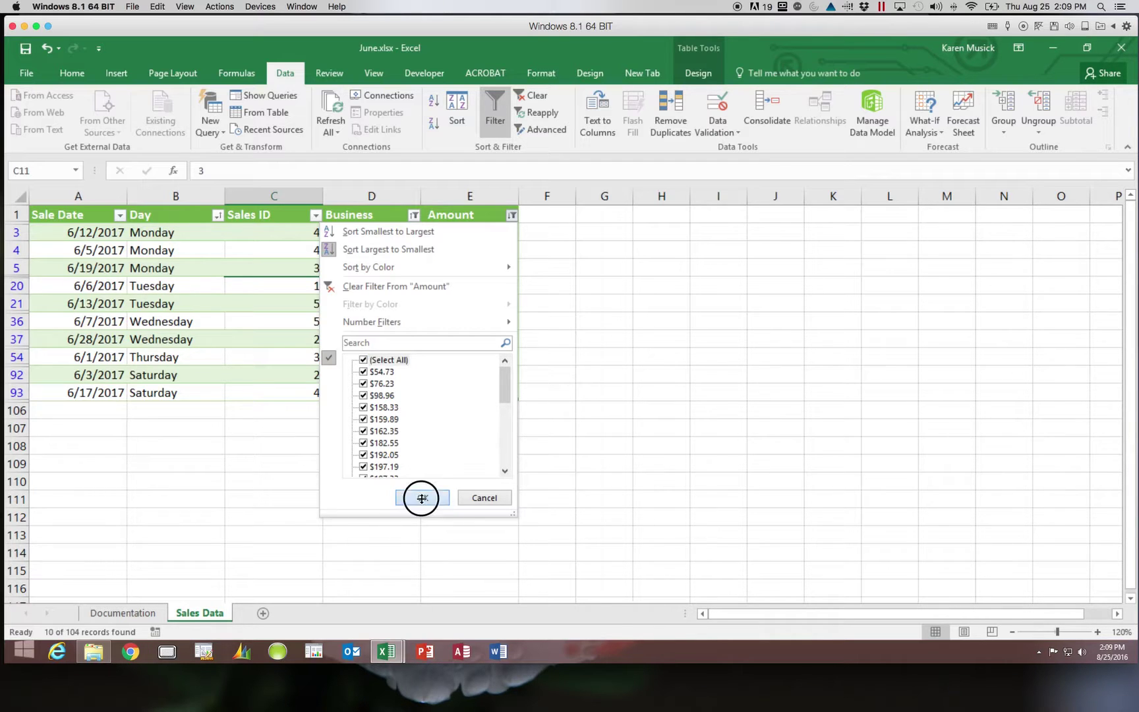
{"action": "scroll", "coordinate": [507, 216], "scroll_direction": "right", "scroll_amount": 2}
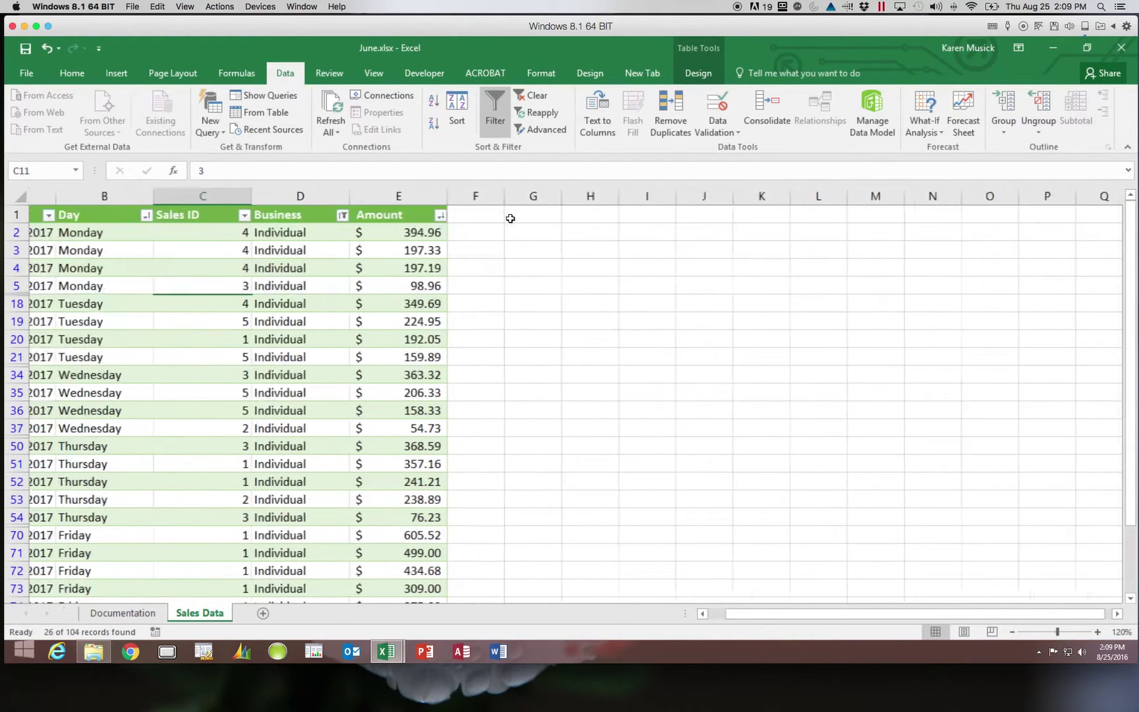
{"action": "scroll", "coordinate": [510, 219], "scroll_direction": "right", "scroll_amount": 2}
{"action": "left_click", "coordinate": [316, 216]}
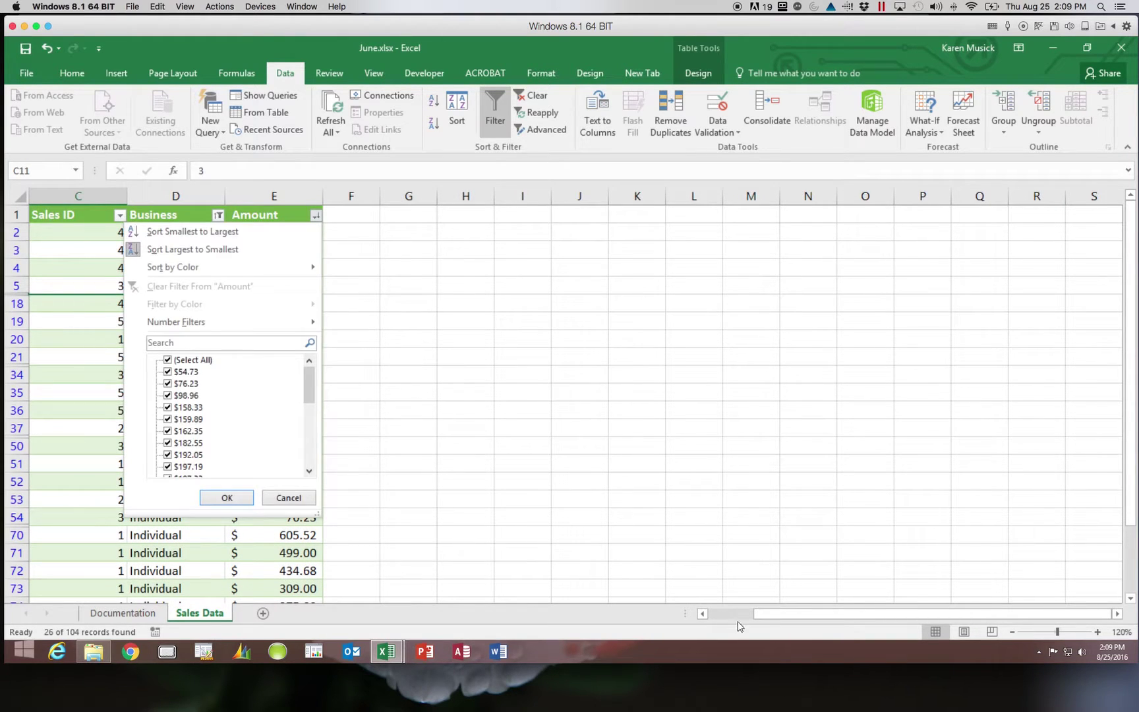
{"action": "left_click", "coordinate": [763, 611]}
{"action": "left_click_drag", "start_coordinate": [763, 610], "coordinate": [707, 611]}
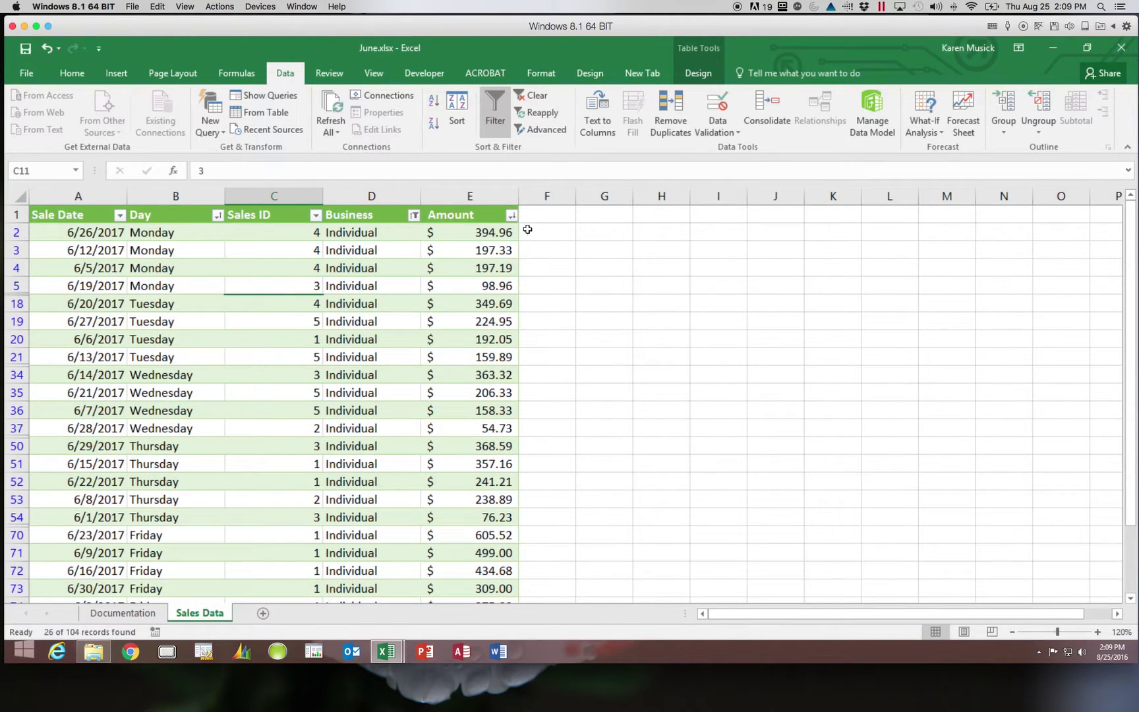
Apply a number filter to the Amount column for values less than or equal to 200.
{"action": "left_click", "coordinate": [511, 215]}
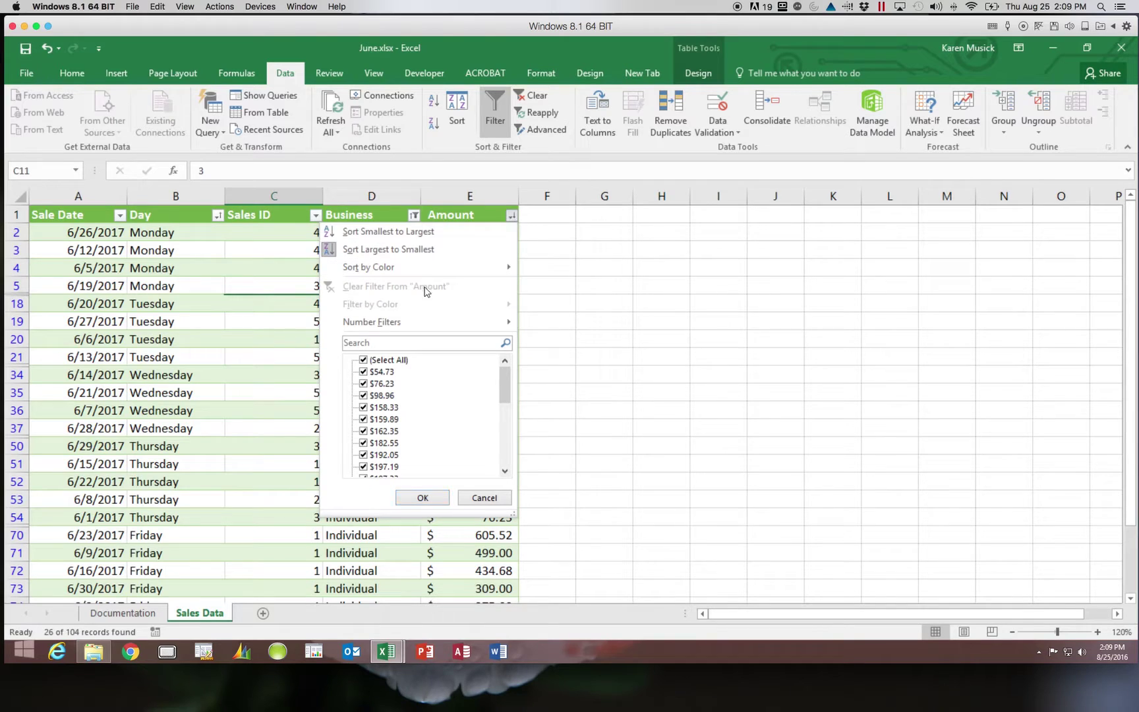
{"action": "mouse_move", "coordinate": [393, 326]}
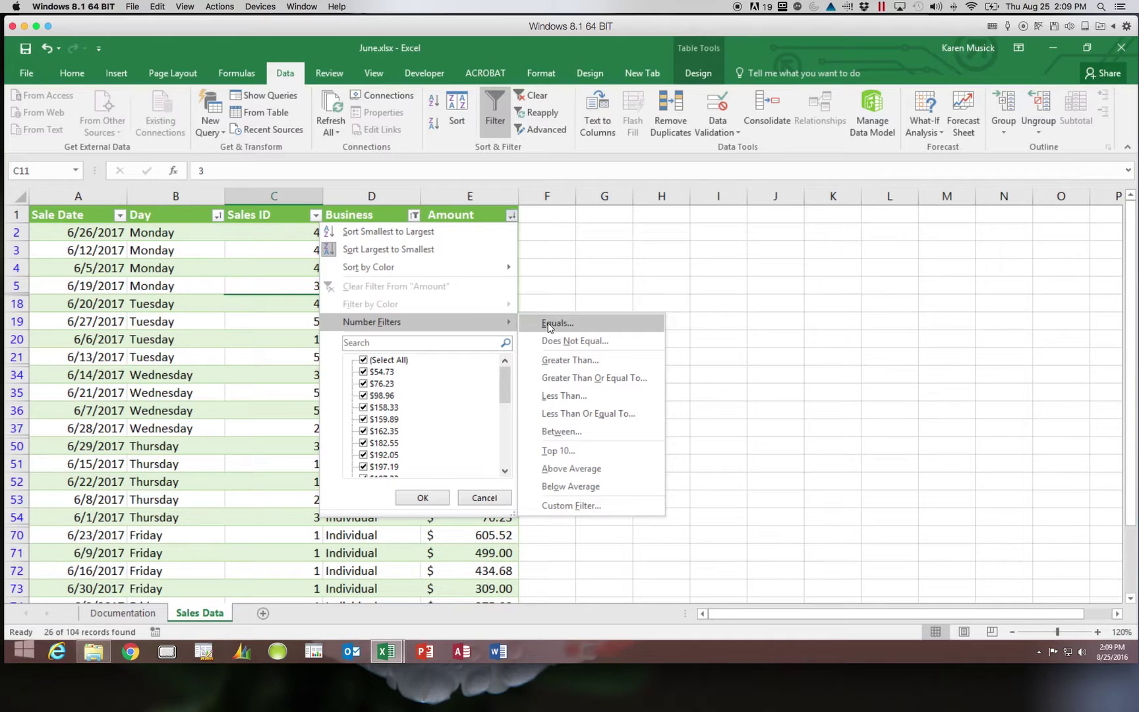
{"action": "left_click", "coordinate": [558, 416]}
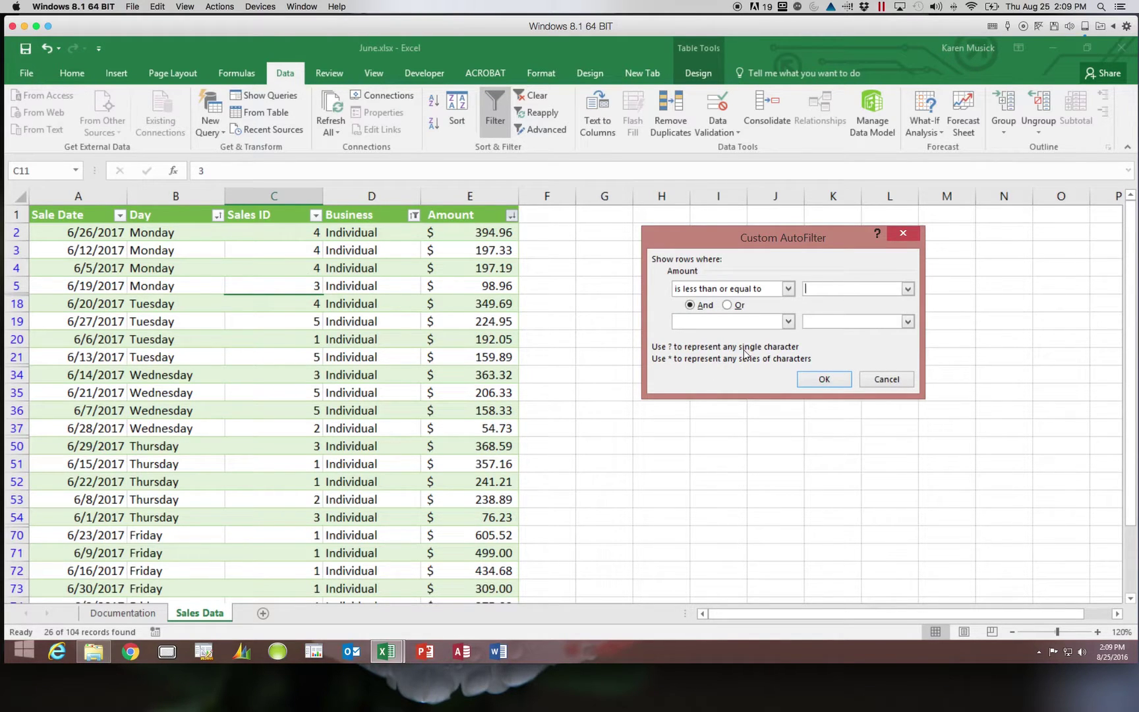
{"action": "type", "text": "200"}
{"action": "left_click", "coordinate": [826, 379]}
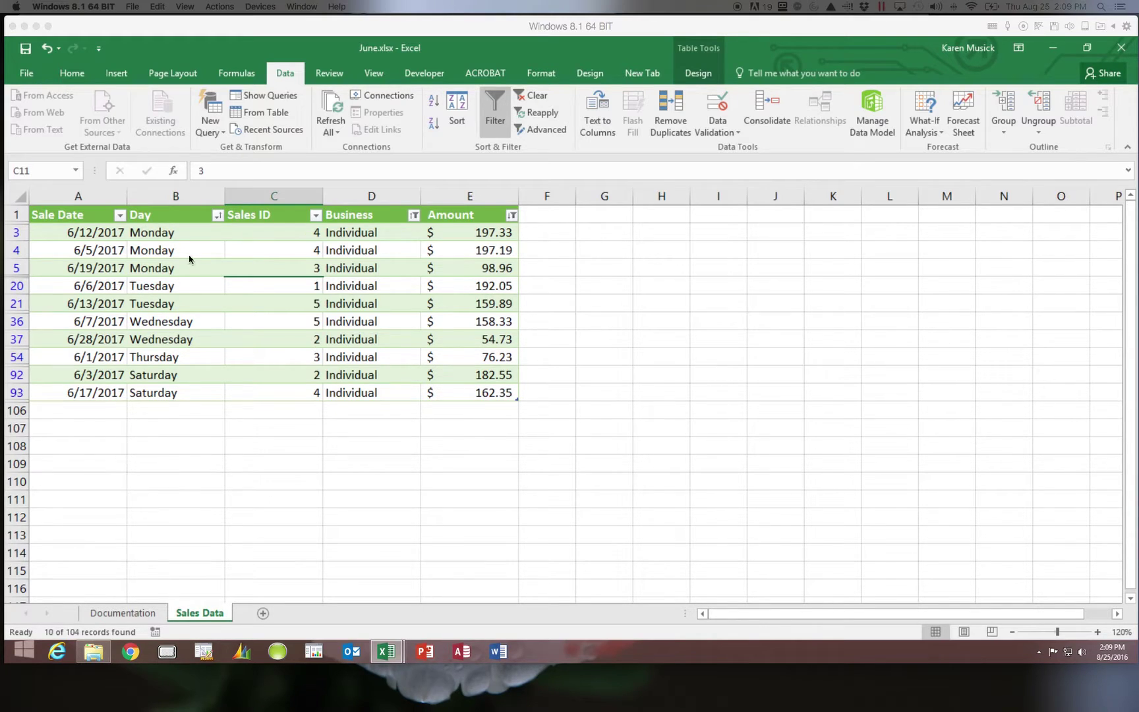
Examine the date, text and number filter options for the Sale Date, Day and Amount columns.
{"action": "left_click", "coordinate": [120, 216]}
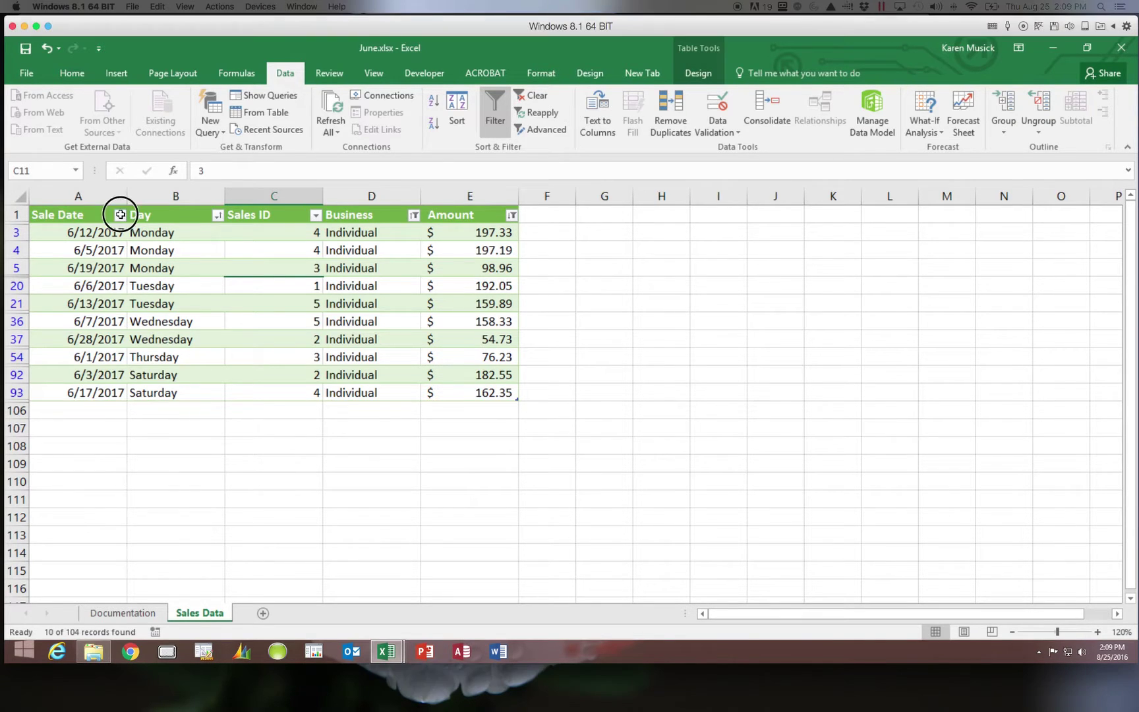
{"action": "mouse_move", "coordinate": [93, 321]}
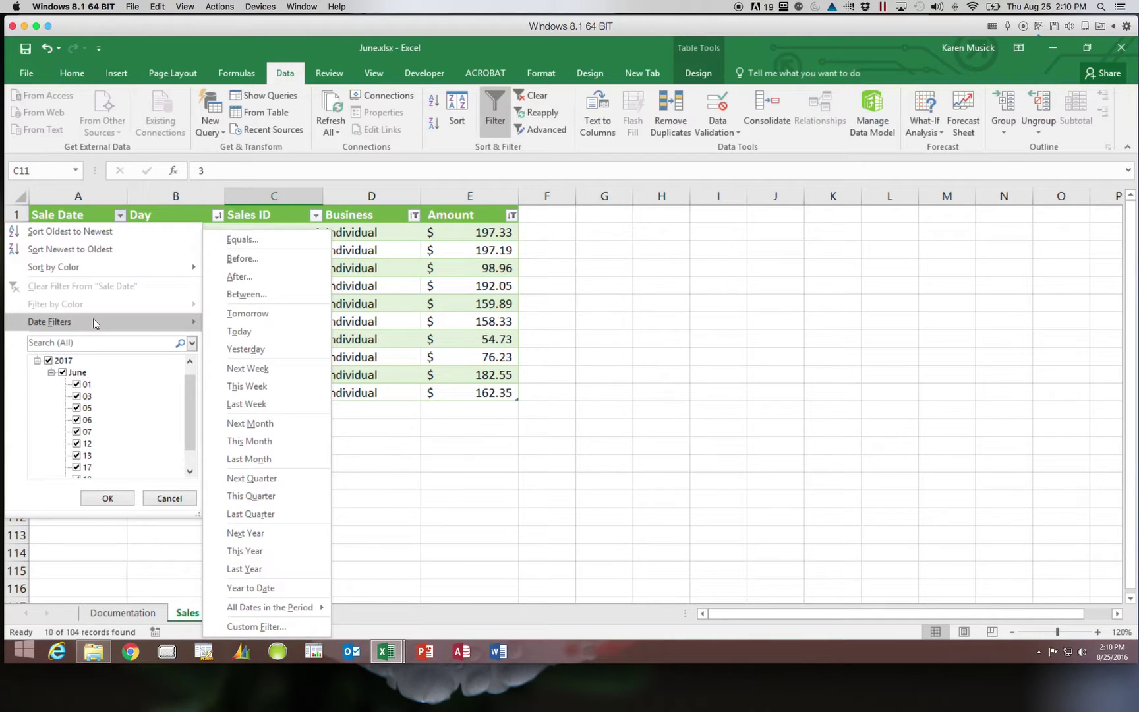
{"action": "left_click", "coordinate": [376, 216]}
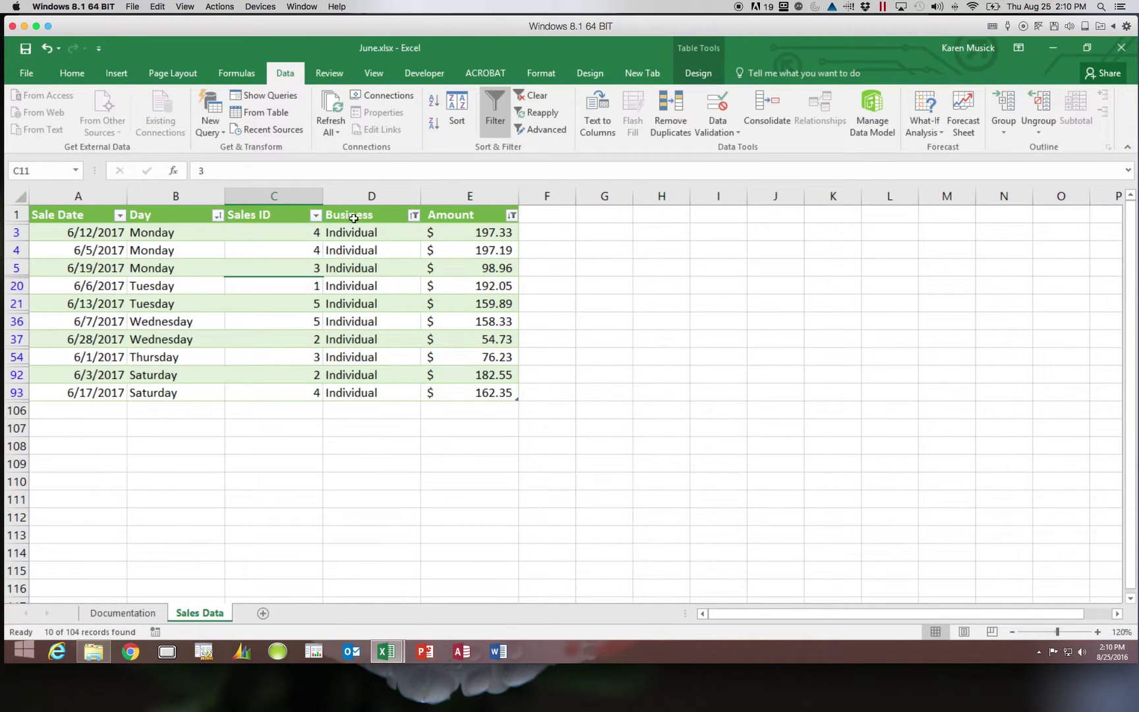
{"action": "left_click", "coordinate": [217, 216]}
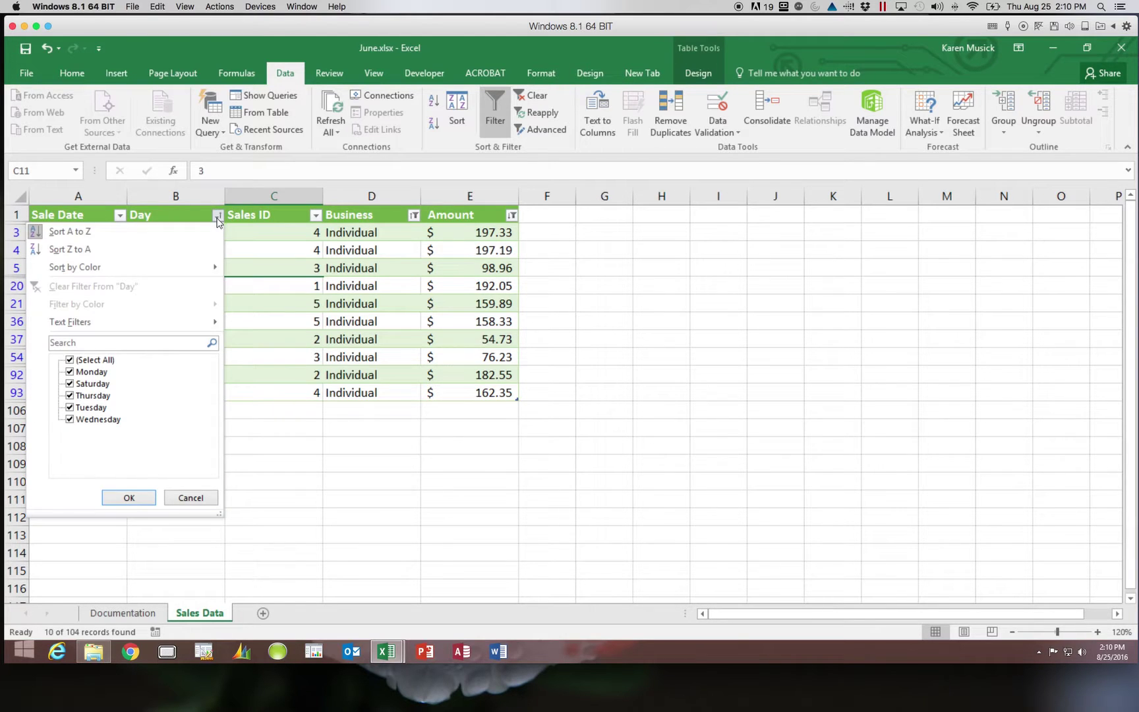
{"action": "mouse_move", "coordinate": [166, 319]}
{"action": "left_click", "coordinate": [513, 216]}
{"action": "left_click", "coordinate": [513, 215]}
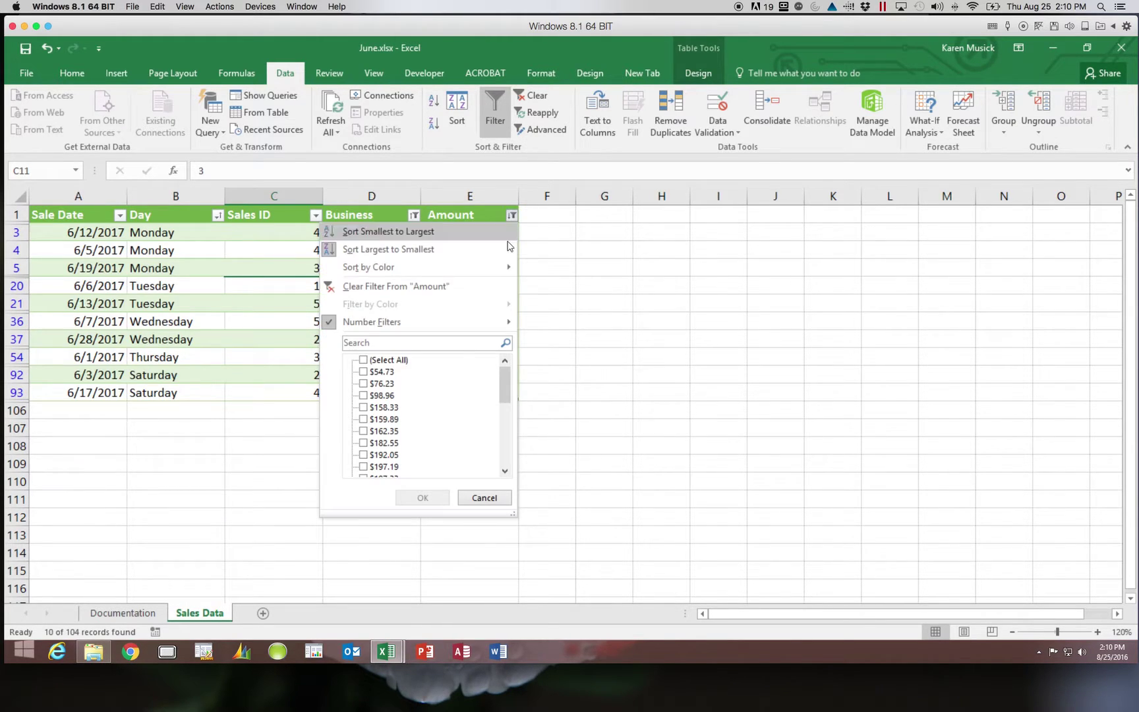
{"action": "mouse_move", "coordinate": [481, 317]}
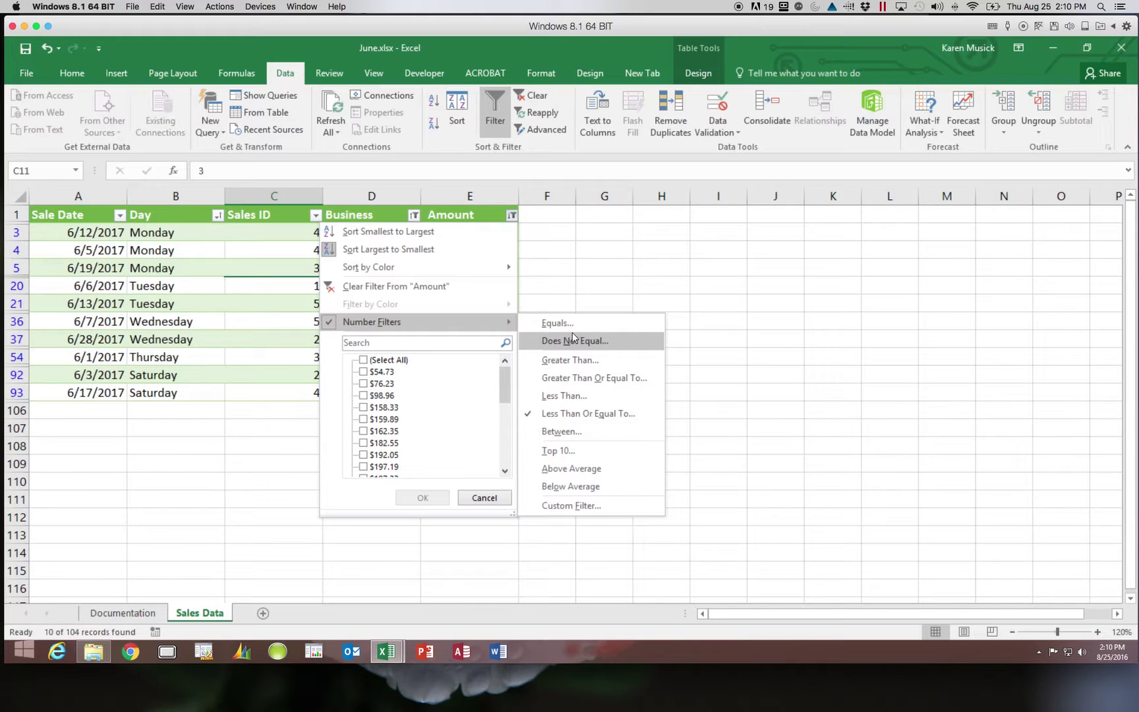
{"action": "left_click", "coordinate": [562, 278]}
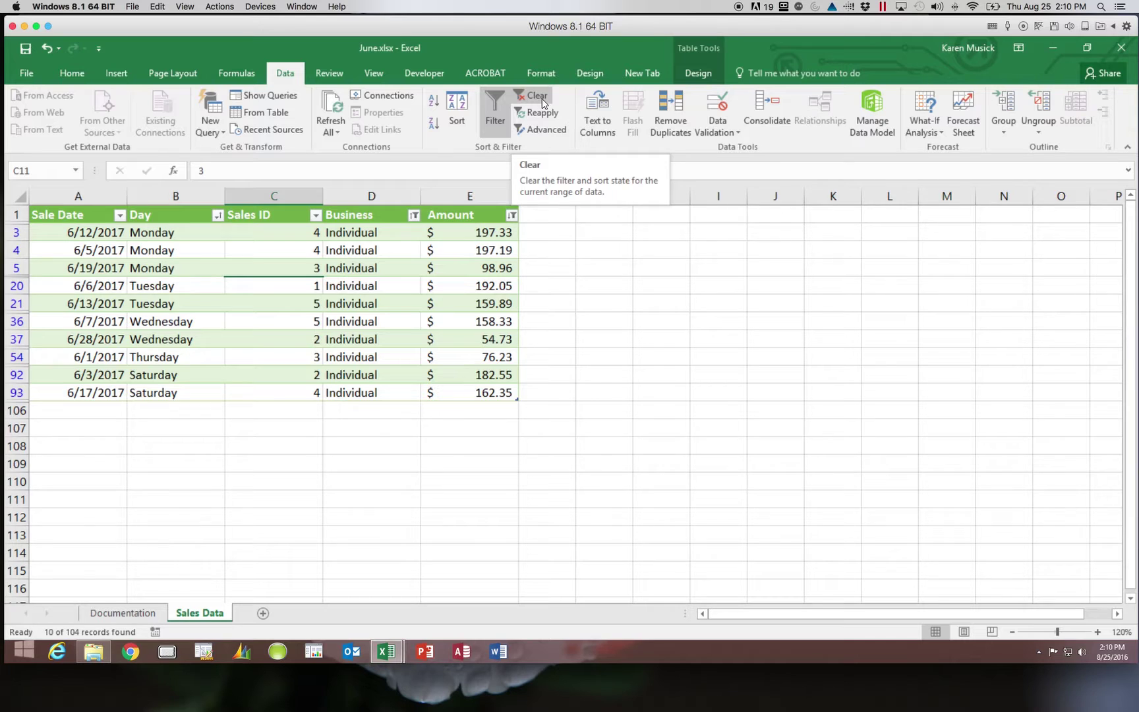
{"action": "scroll", "coordinate": [542, 101], "scroll_direction": "up", "scroll_amount": 4}
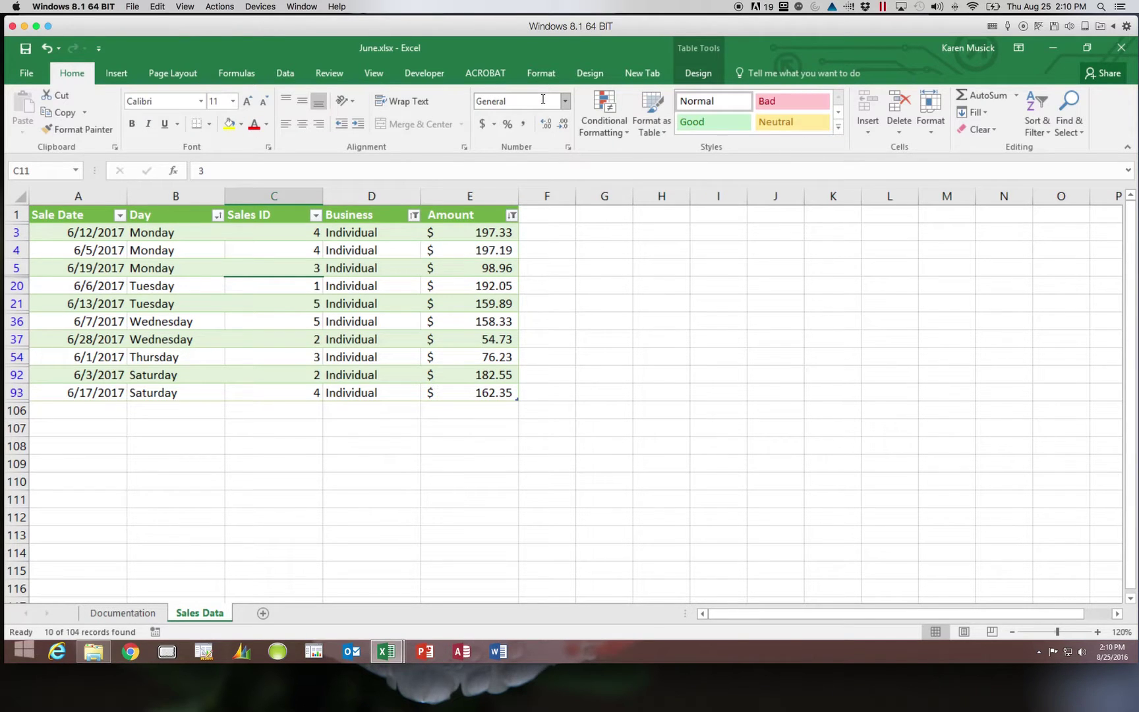
Clear the Business column's filter and reselect all values in the Amount column's filter to show every sale.
{"action": "scroll", "coordinate": [543, 99], "scroll_direction": "down", "scroll_amount": 1}
{"action": "left_click", "coordinate": [289, 73]}
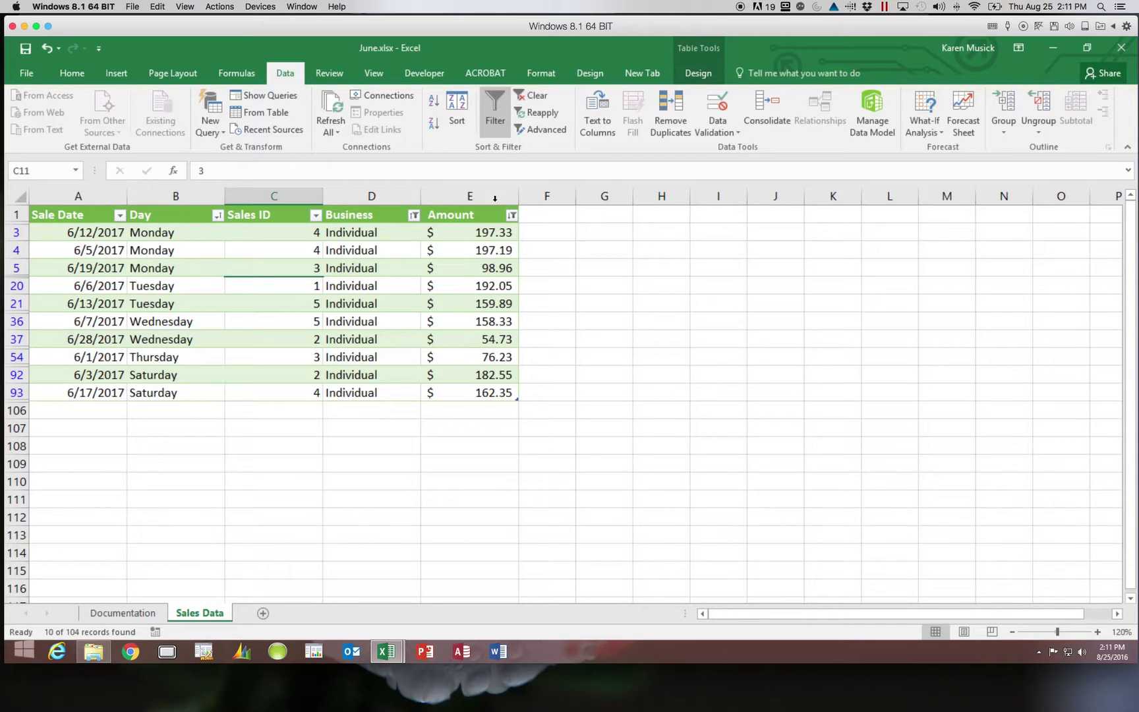
{"action": "left_click", "coordinate": [415, 217]}
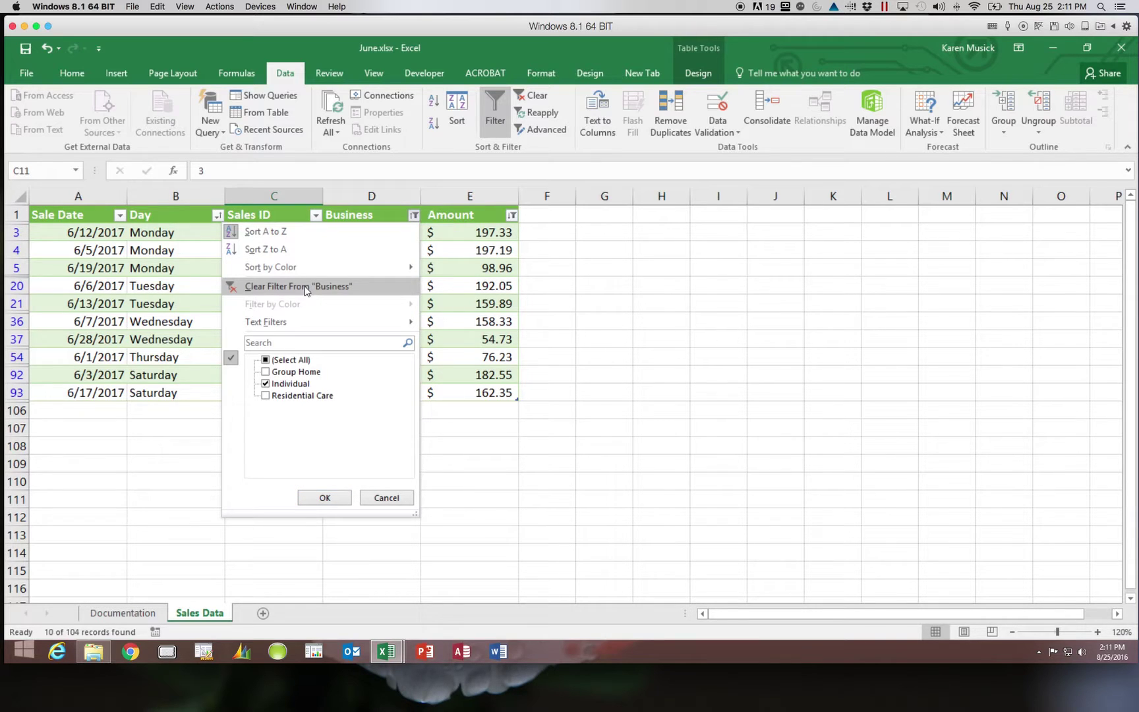
{"action": "left_click", "coordinate": [269, 287]}
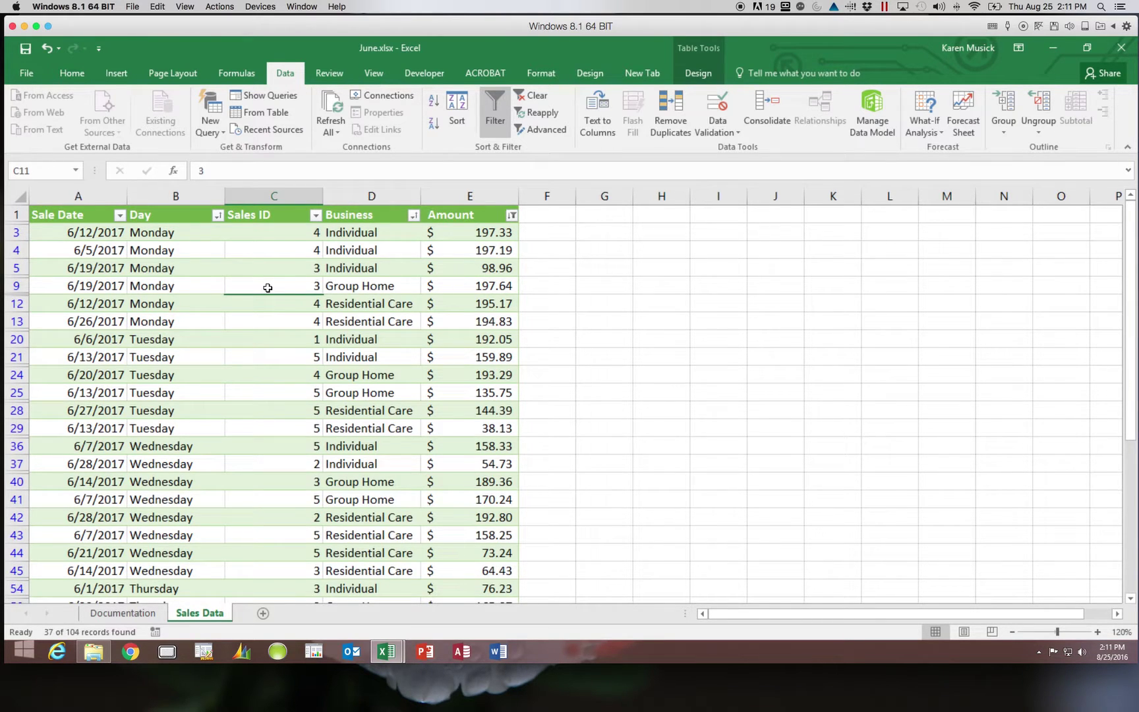
{"action": "left_click", "coordinate": [513, 216]}
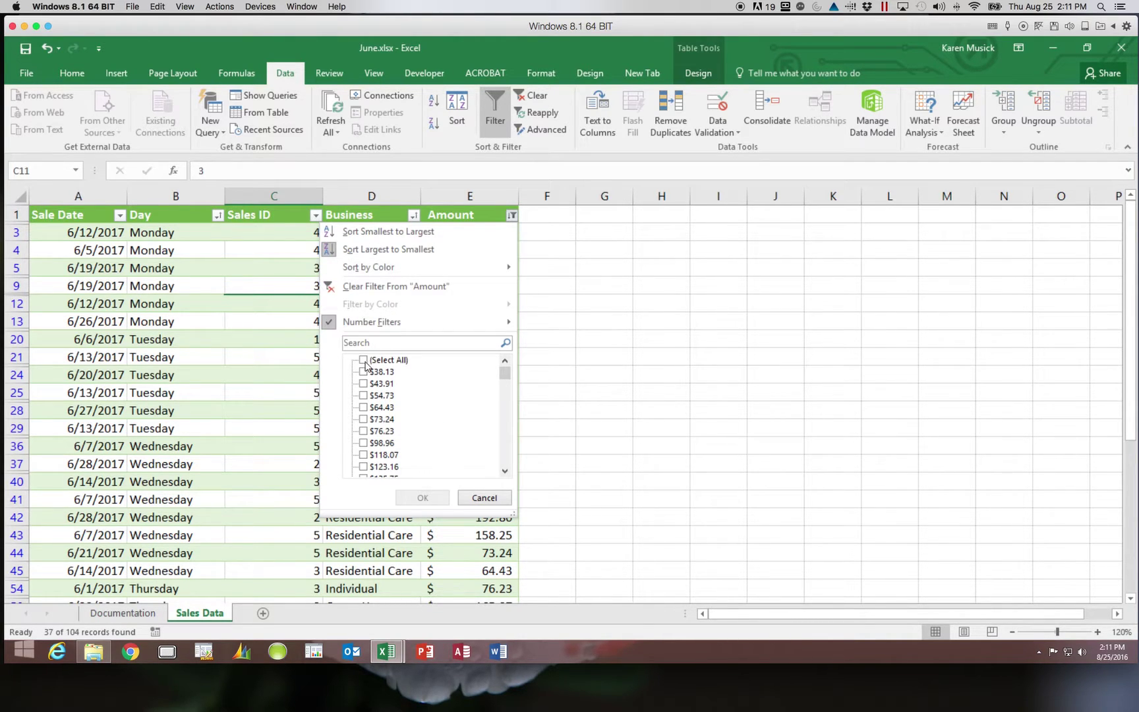
{"action": "left_click", "coordinate": [364, 360]}
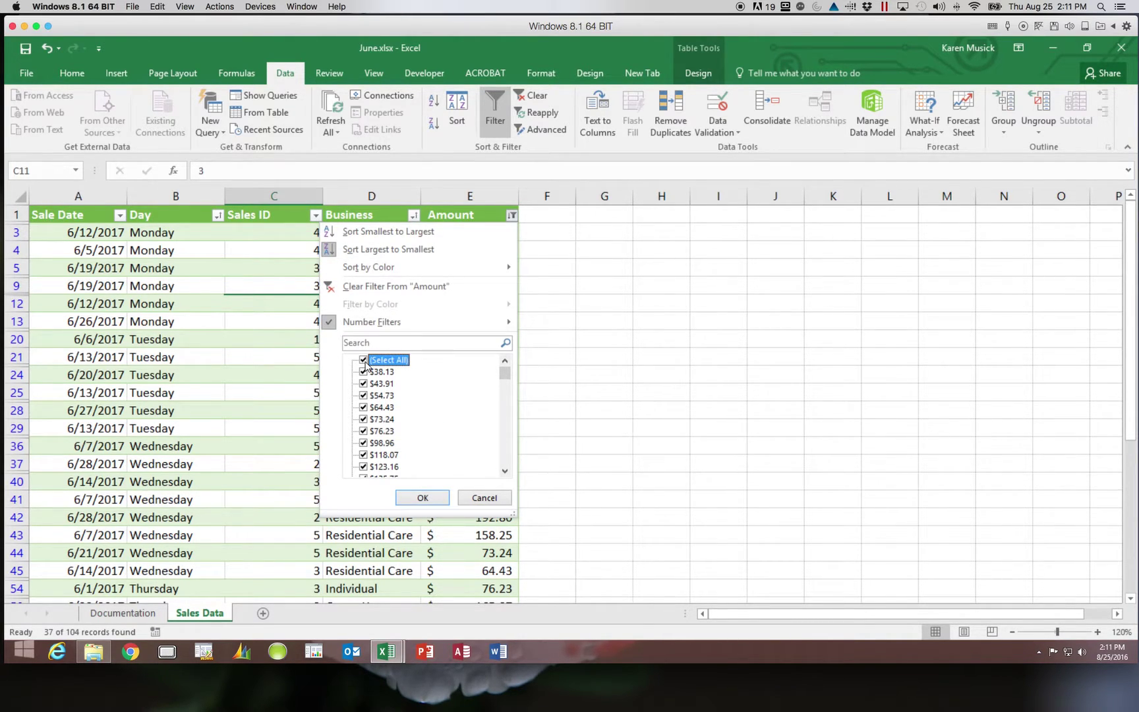
{"action": "left_click", "coordinate": [416, 498]}
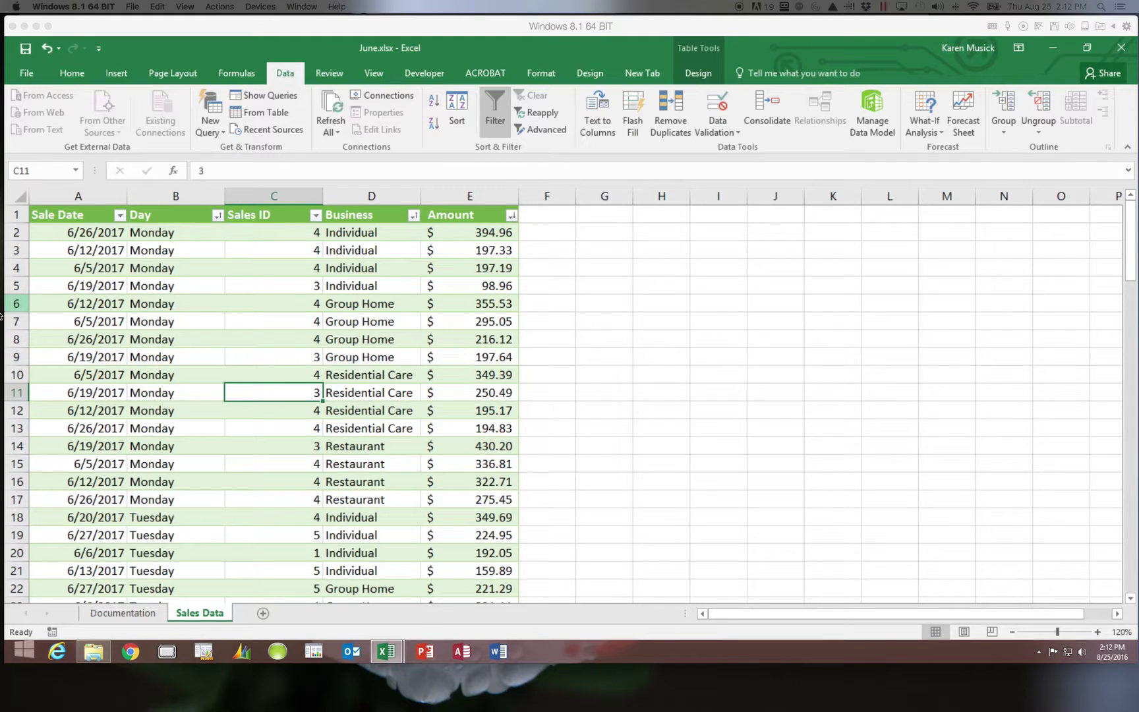
Filter the Business column to Individual and Restaurant by excluding Group Home and Residential Care.
{"action": "left_click", "coordinate": [413, 215]}
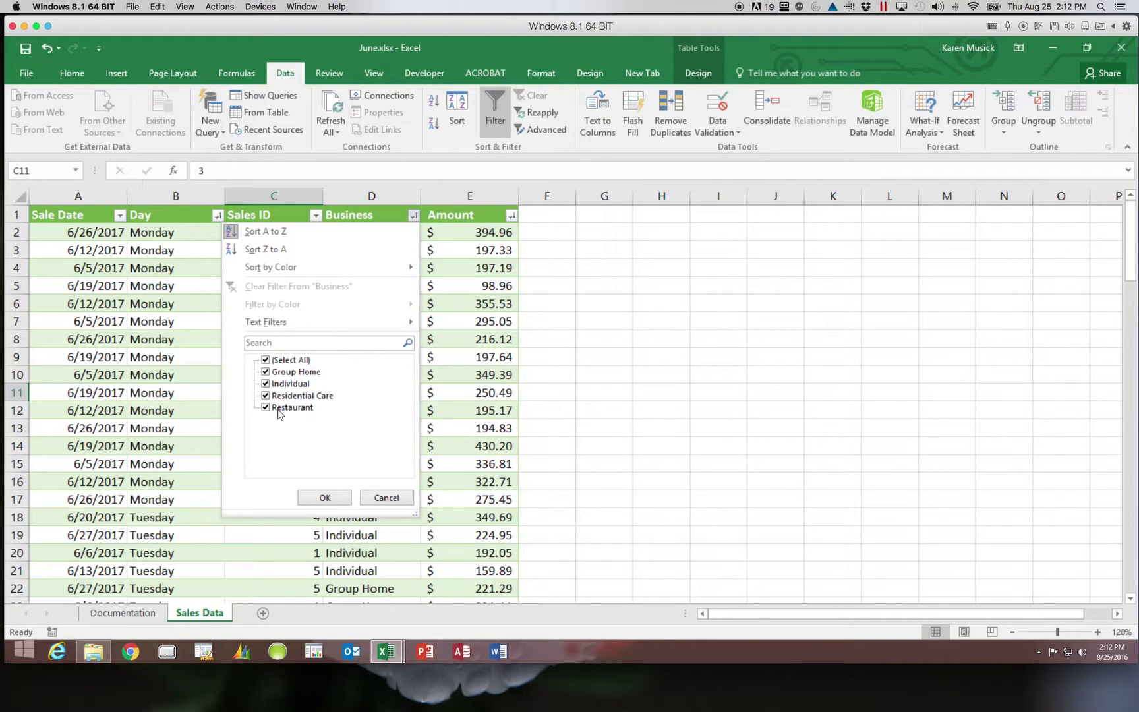
{"action": "left_click", "coordinate": [267, 374]}
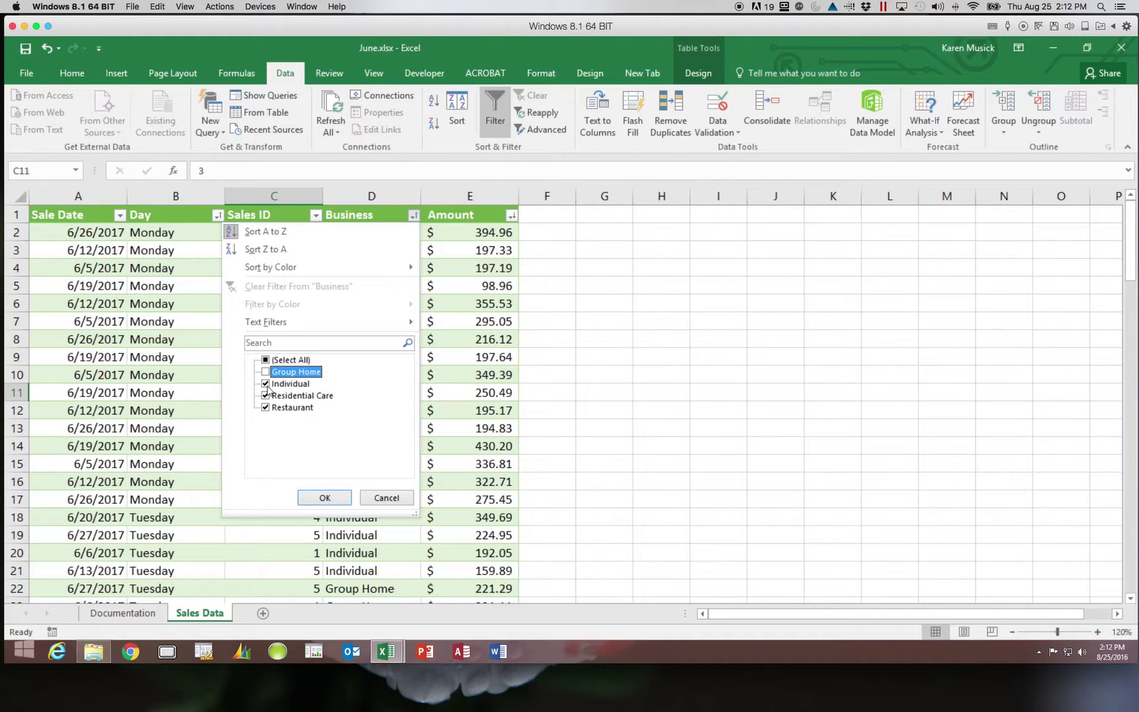
{"action": "left_click", "coordinate": [267, 397]}
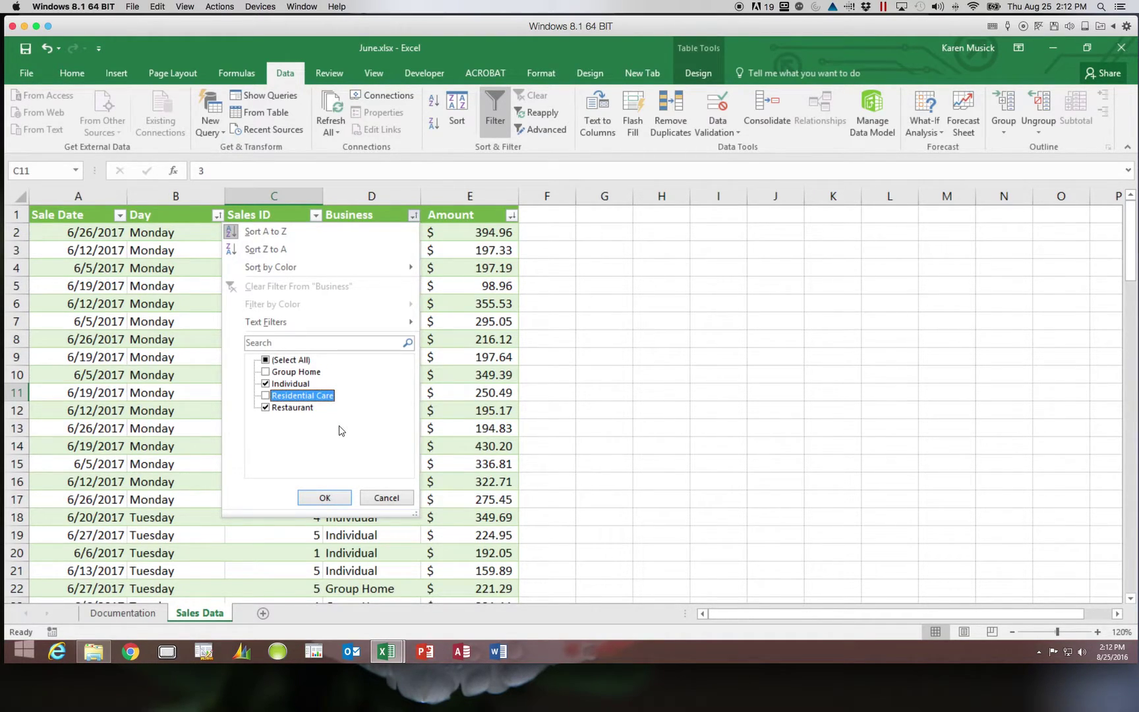
{"action": "left_click", "coordinate": [325, 498]}
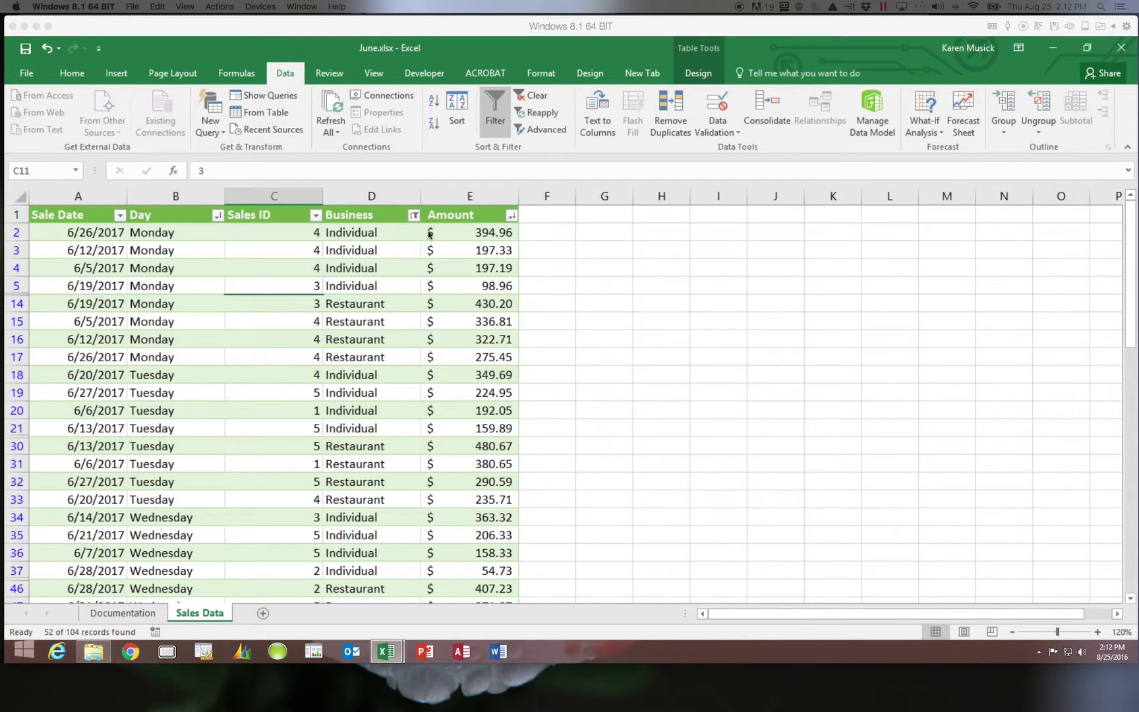
Apply a number filter to the Amount column for values greater than 400.
{"action": "left_click", "coordinate": [512, 215]}
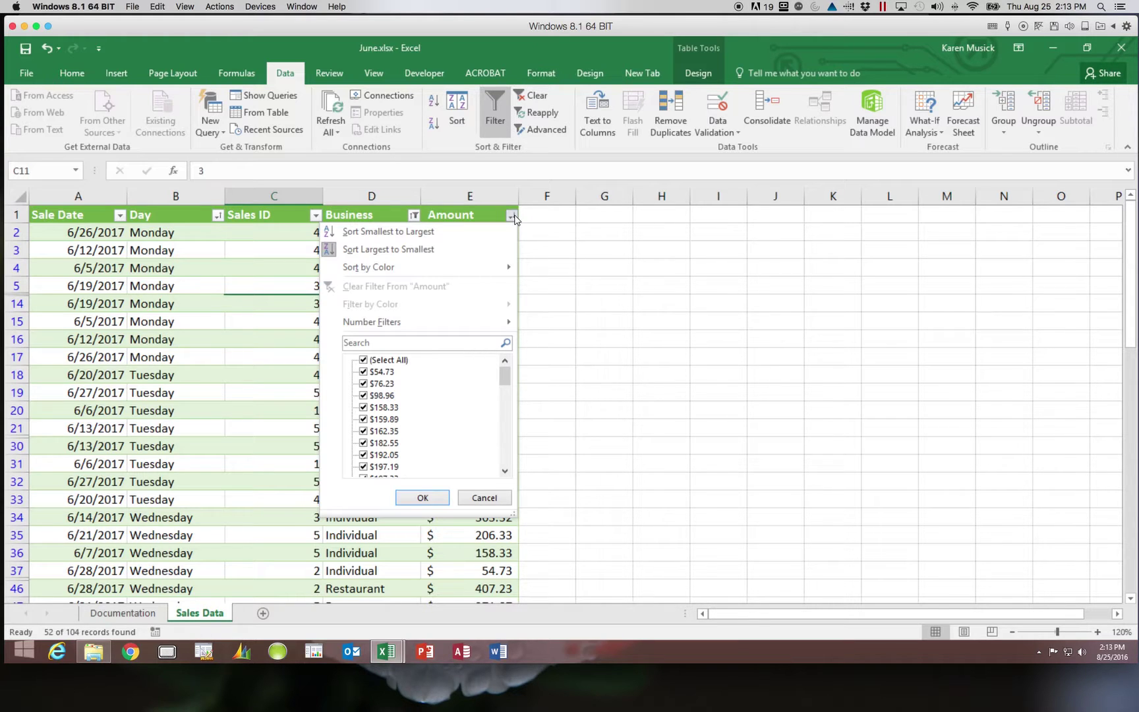
{"action": "mouse_move", "coordinate": [509, 373]}
{"action": "left_mouse_down"}
{"action": "mouse_move", "coordinate": [507, 457]}
{"action": "mouse_move", "coordinate": [506, 364]}
{"action": "left_mouse_up"}
{"action": "mouse_move", "coordinate": [510, 323]}
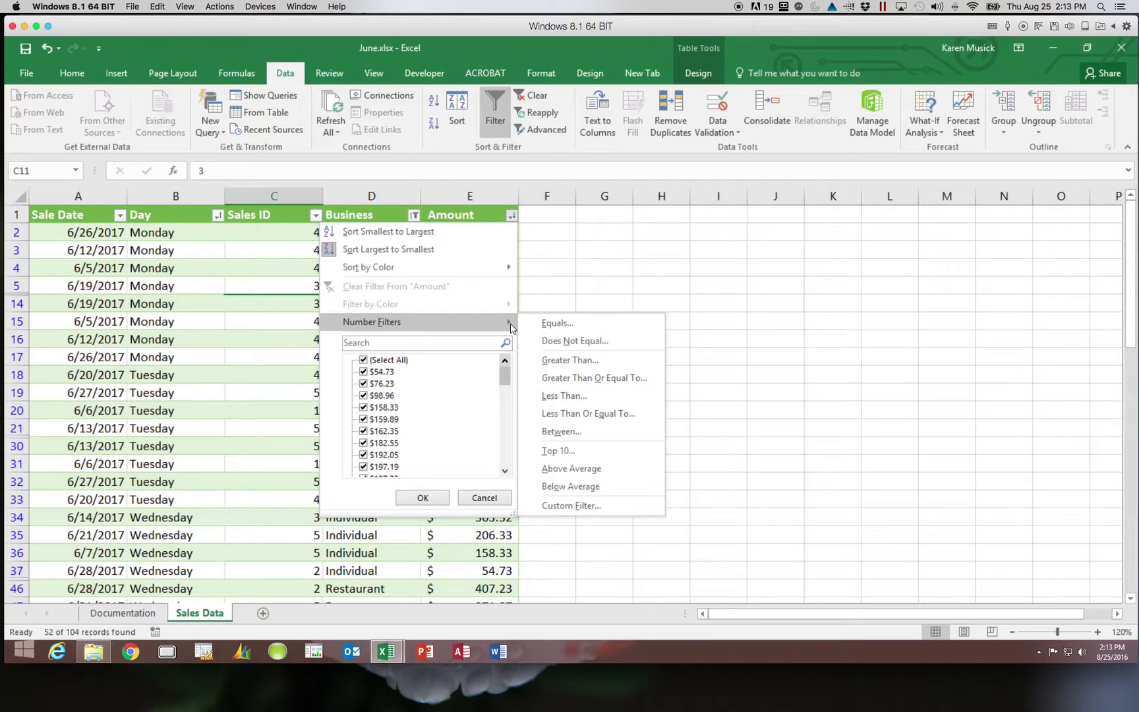
{"action": "left_click", "coordinate": [571, 361]}
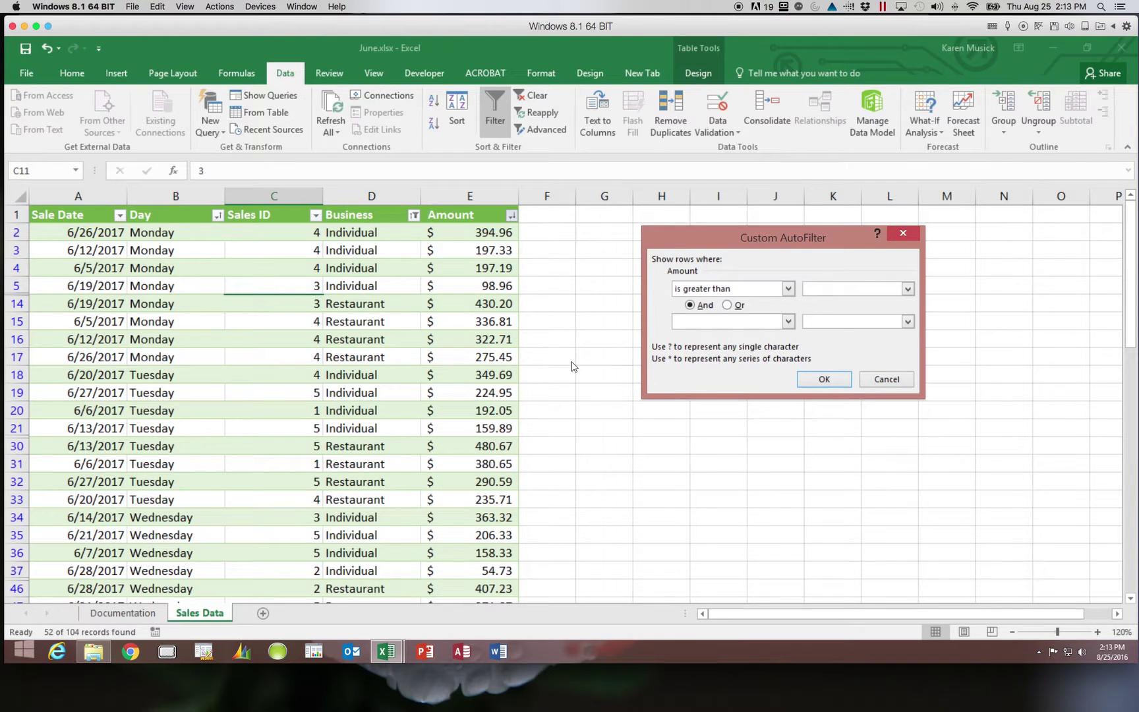
{"action": "type", "text": "400"}
{"action": "left_click", "coordinate": [824, 379]}
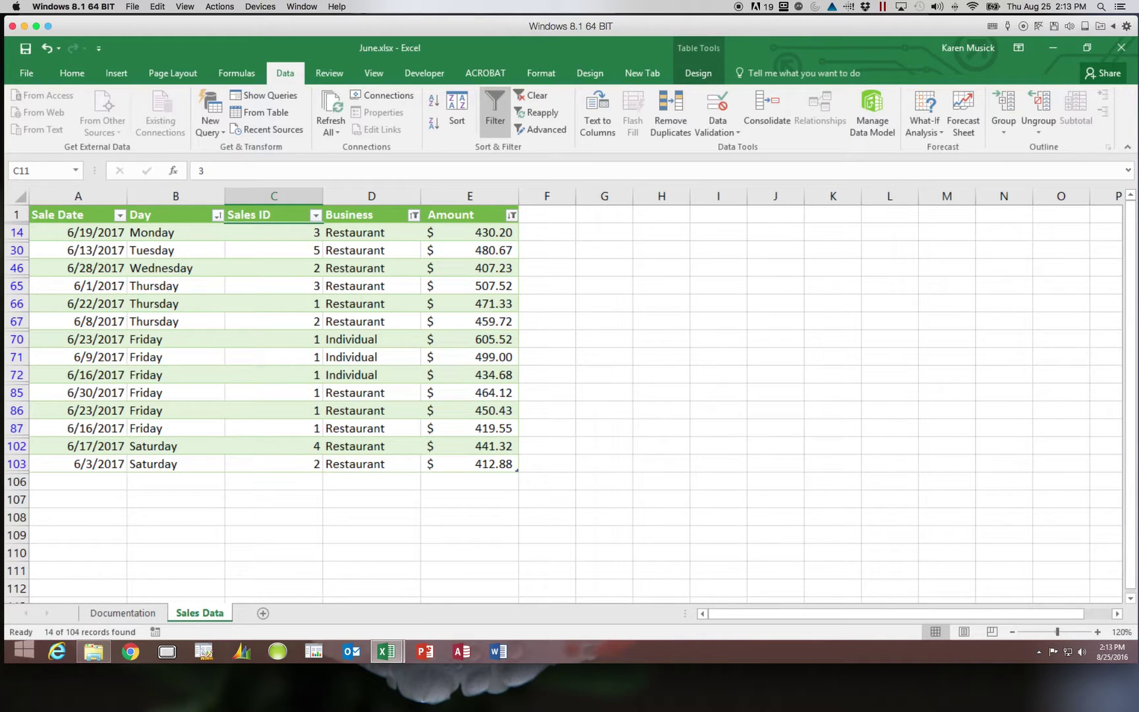
Add a second And condition to the Amount column's number filter so that values are also less than 500.
{"action": "left_click", "coordinate": [512, 216]}
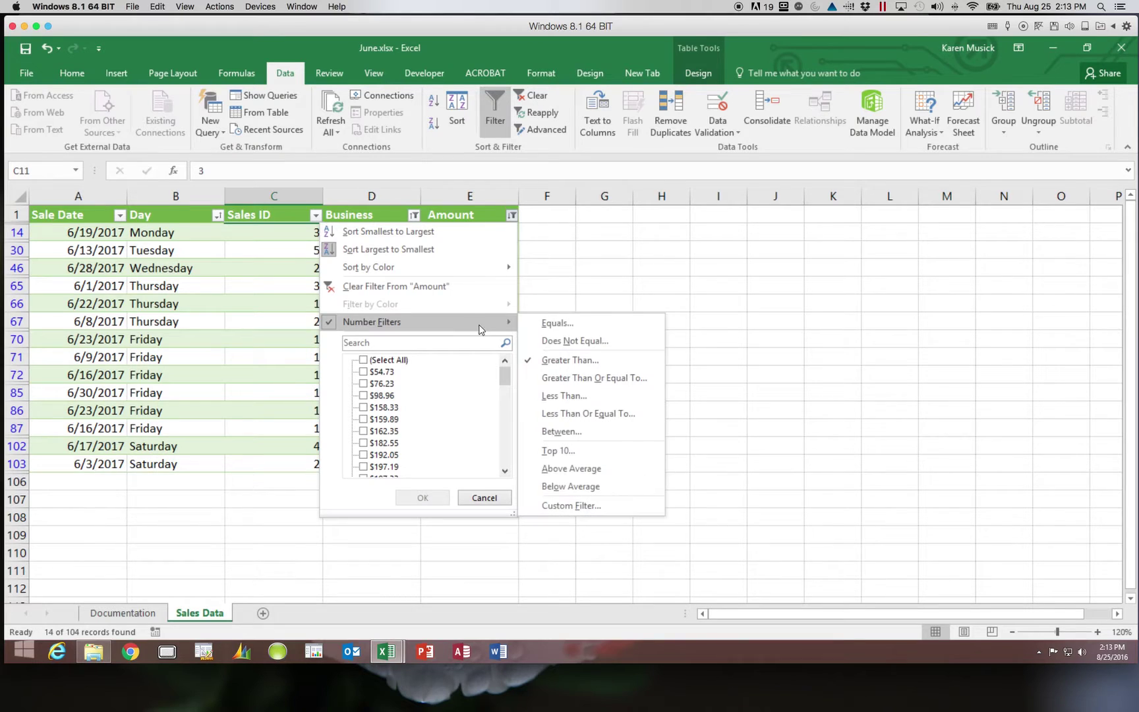
{"action": "left_click", "coordinate": [564, 360]}
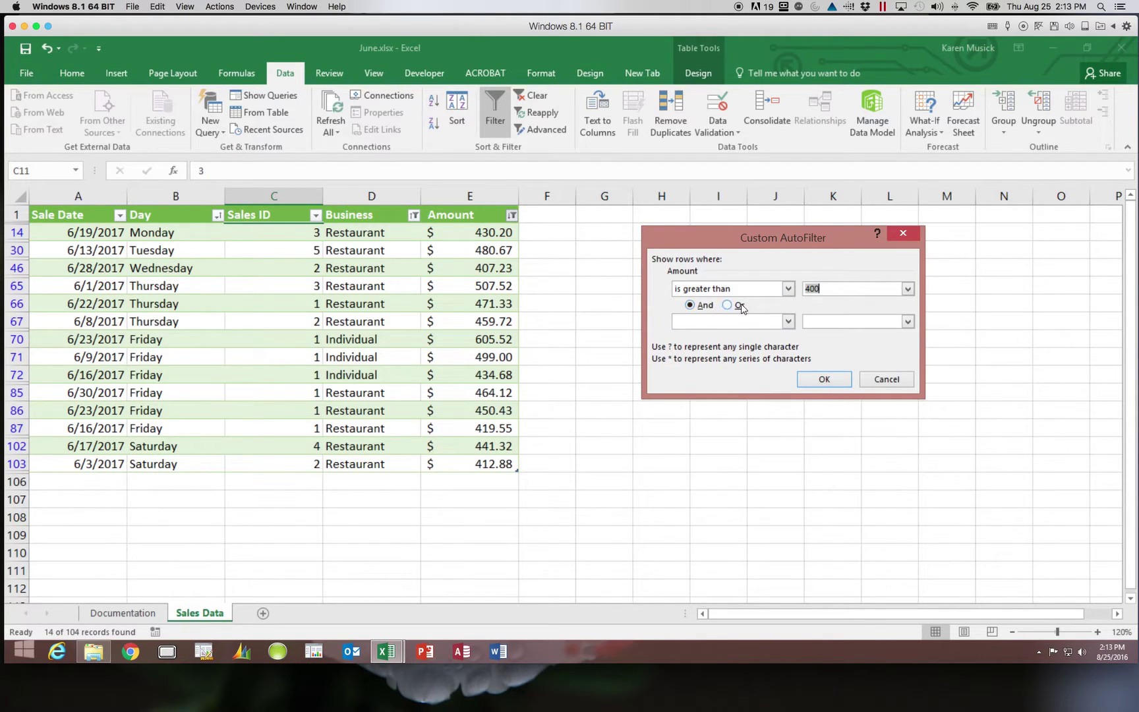
{"action": "left_click", "coordinate": [788, 322]}
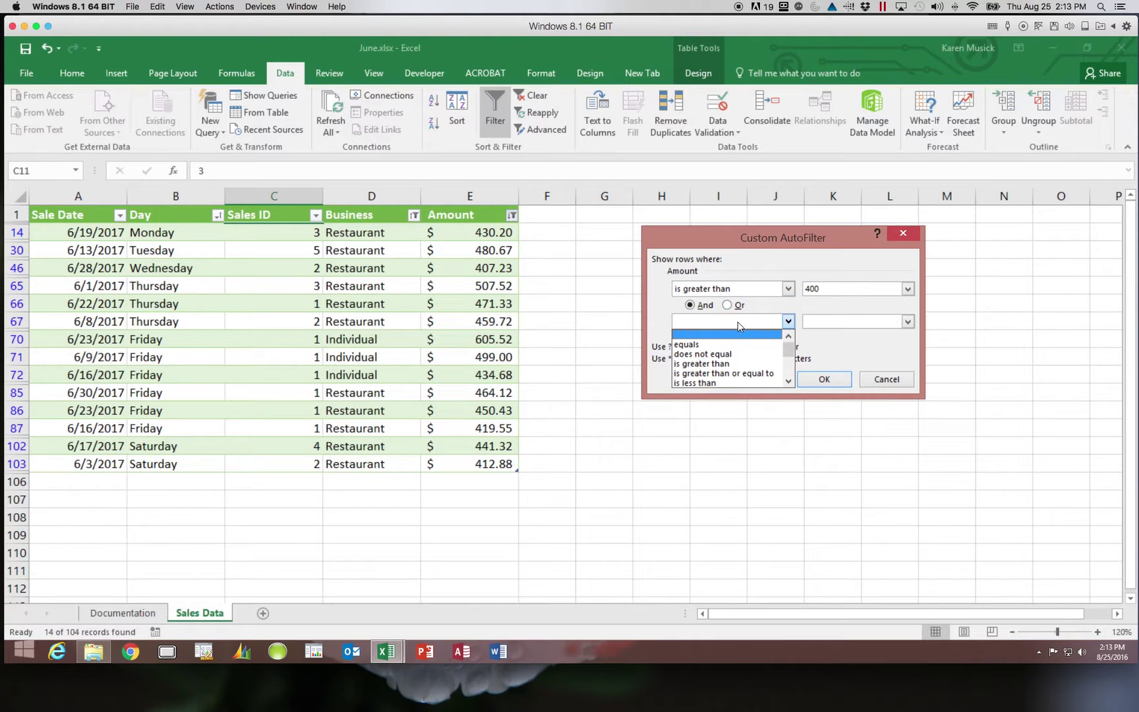
{"action": "left_click", "coordinate": [748, 382]}
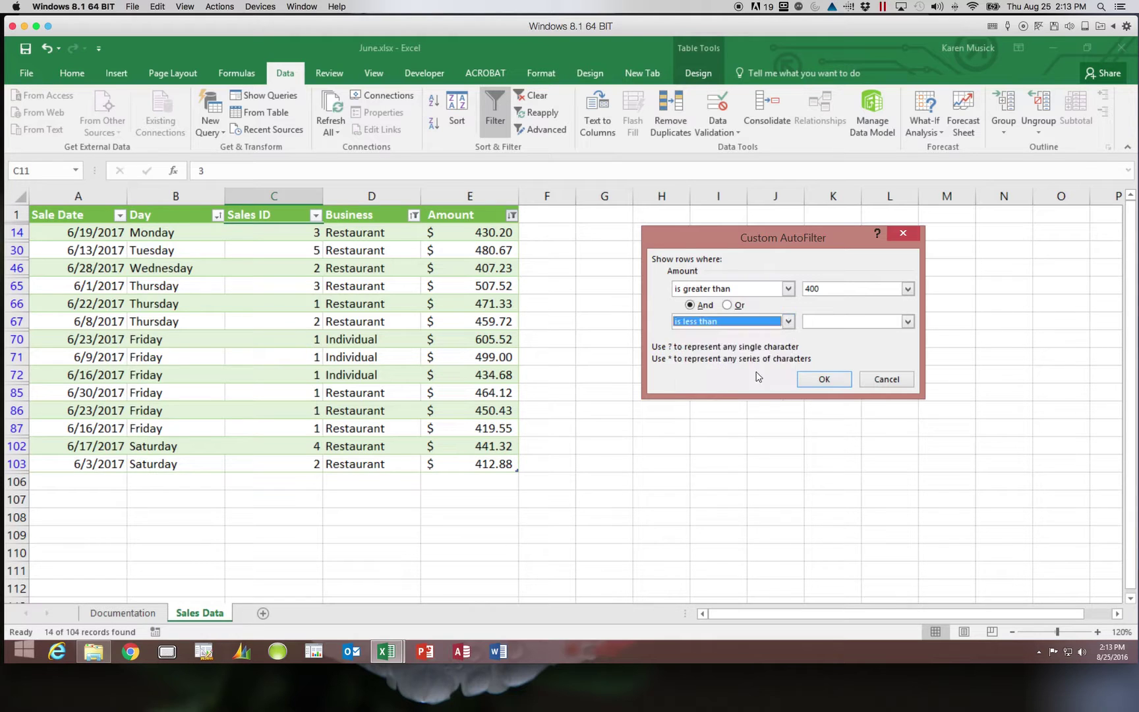
{"action": "left_click", "coordinate": [819, 323]}
{"action": "type", "text": "500"}
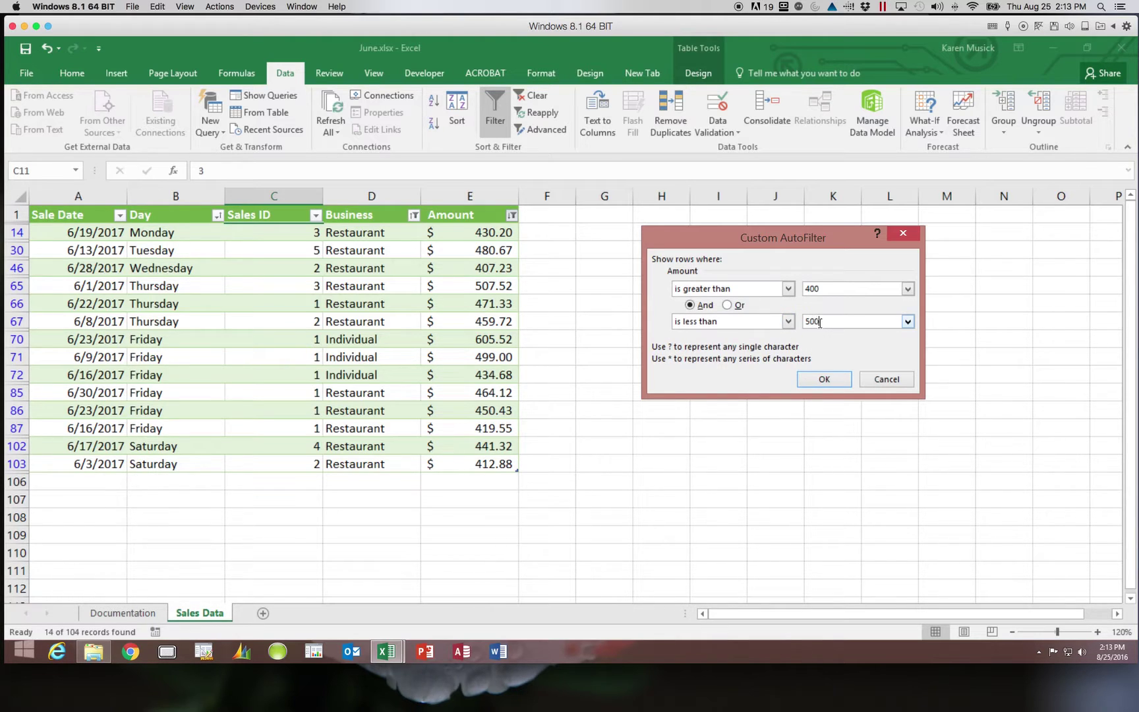
{"action": "left_click", "coordinate": [817, 378]}
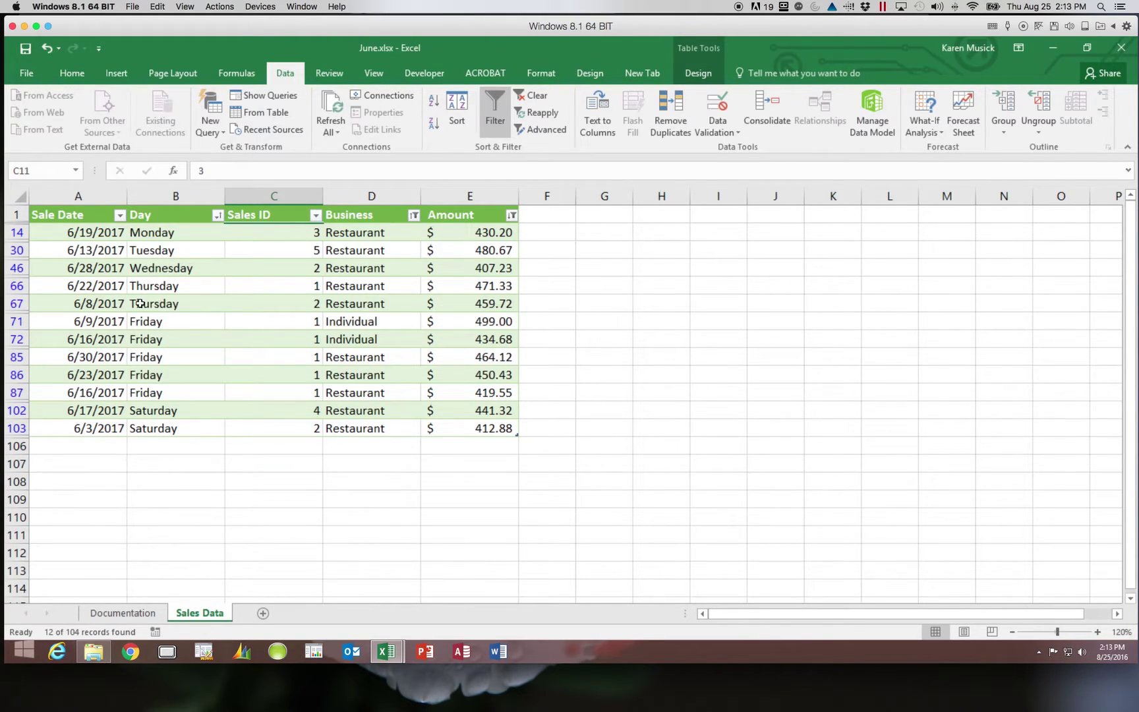
{"action": "left_click", "coordinate": [513, 215]}
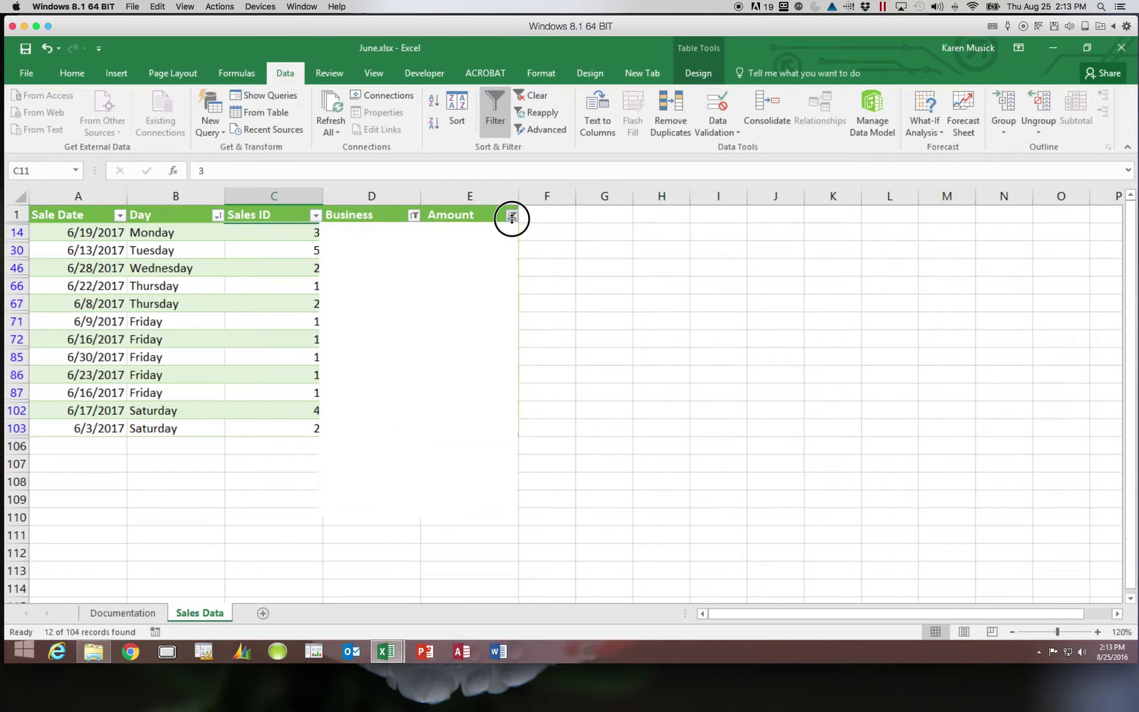
{"action": "mouse_move", "coordinate": [507, 324]}
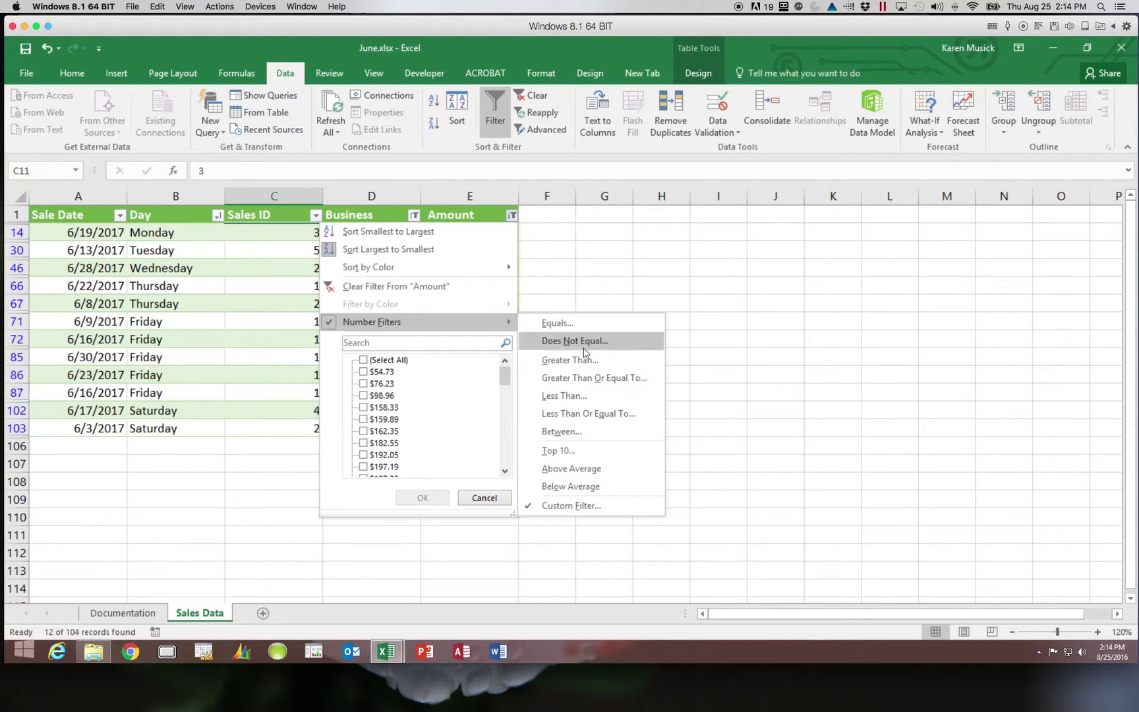
{"action": "left_click", "coordinate": [584, 364]}
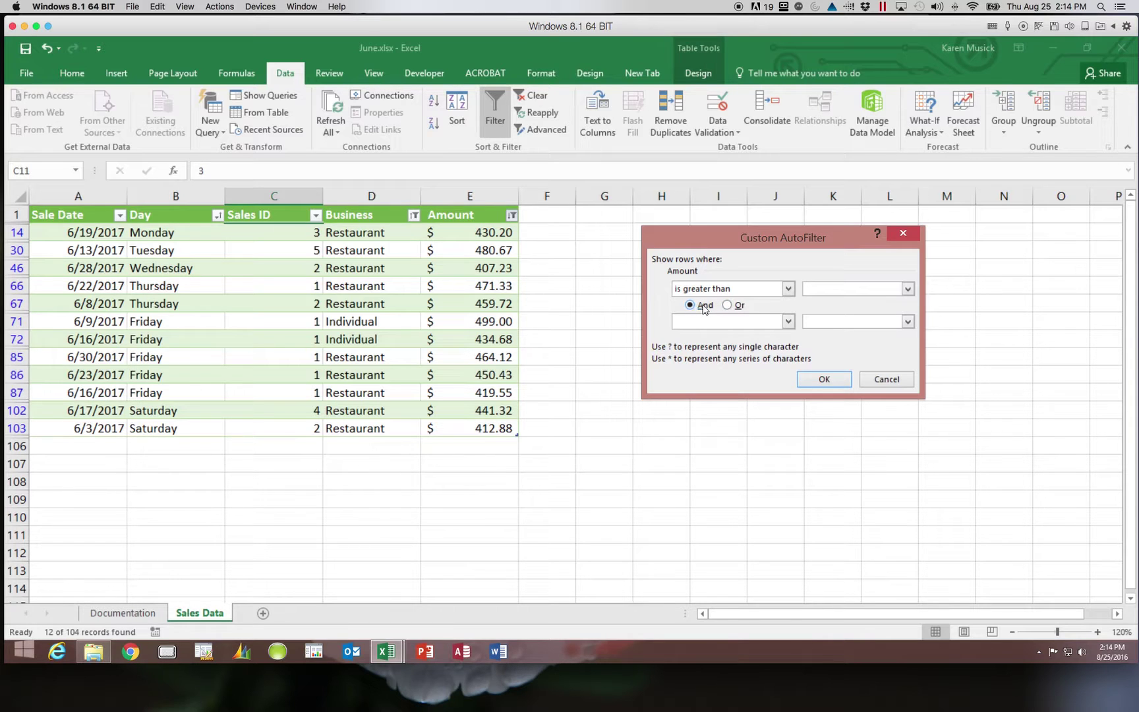
{"action": "left_click", "coordinate": [882, 381]}
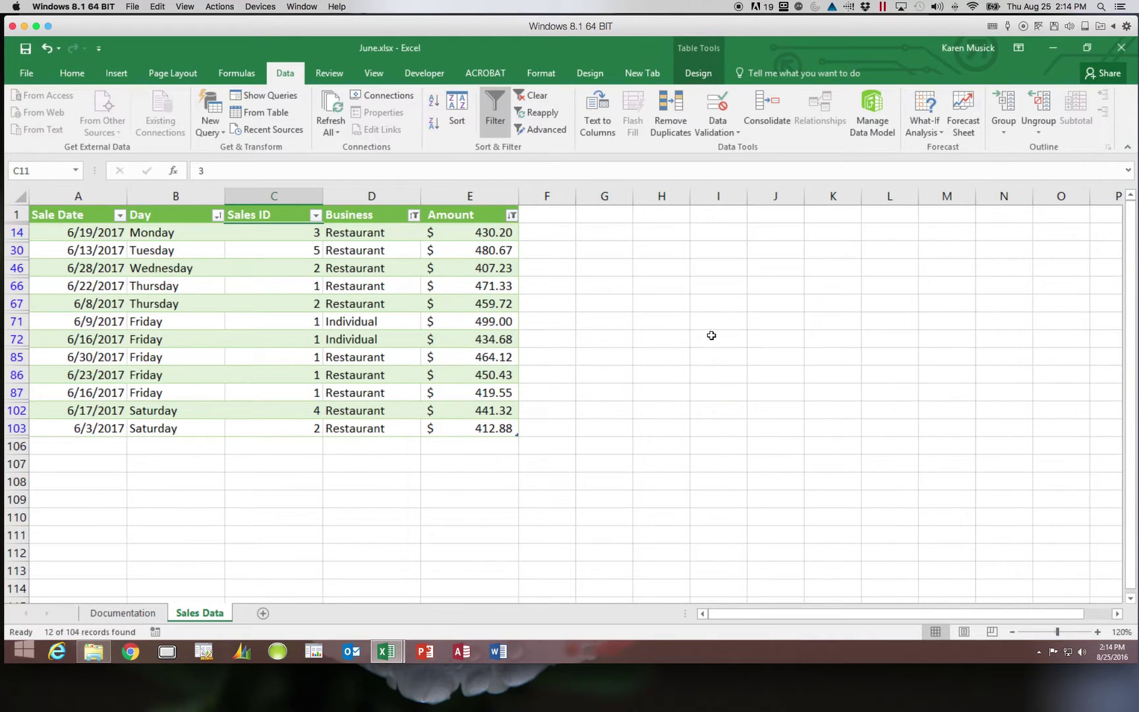
Clear the Amount column's filter and reselect all categories in the Business column's filter.
{"action": "left_click", "coordinate": [513, 216]}
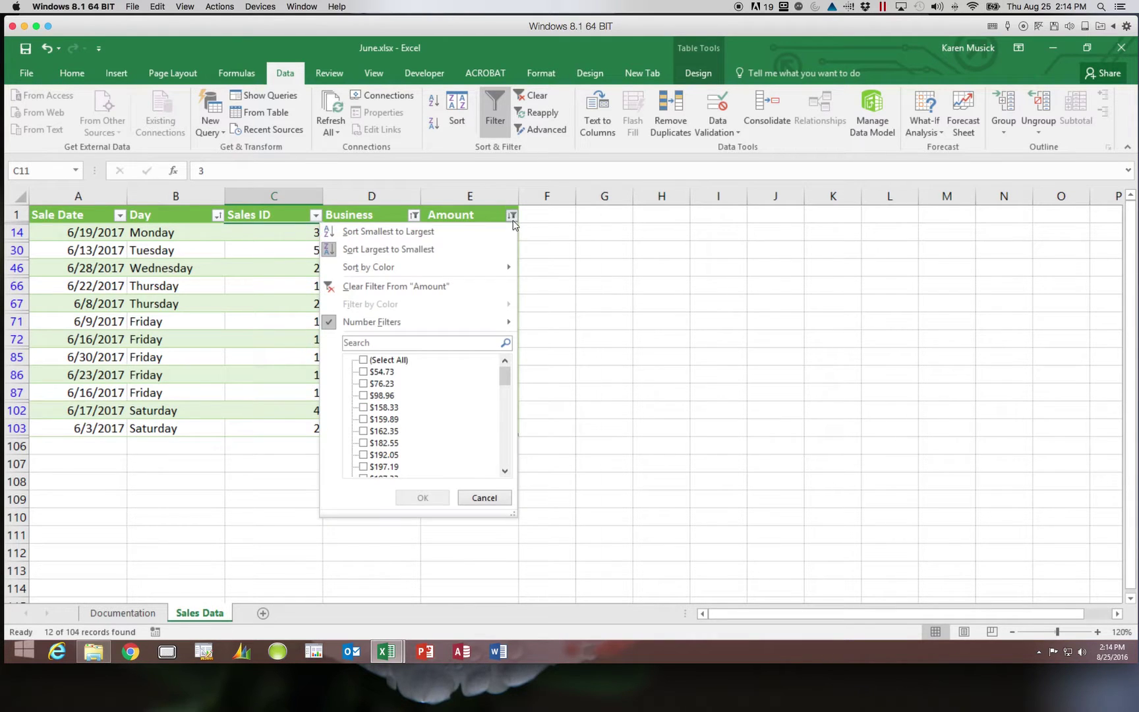
{"action": "left_click", "coordinate": [395, 287]}
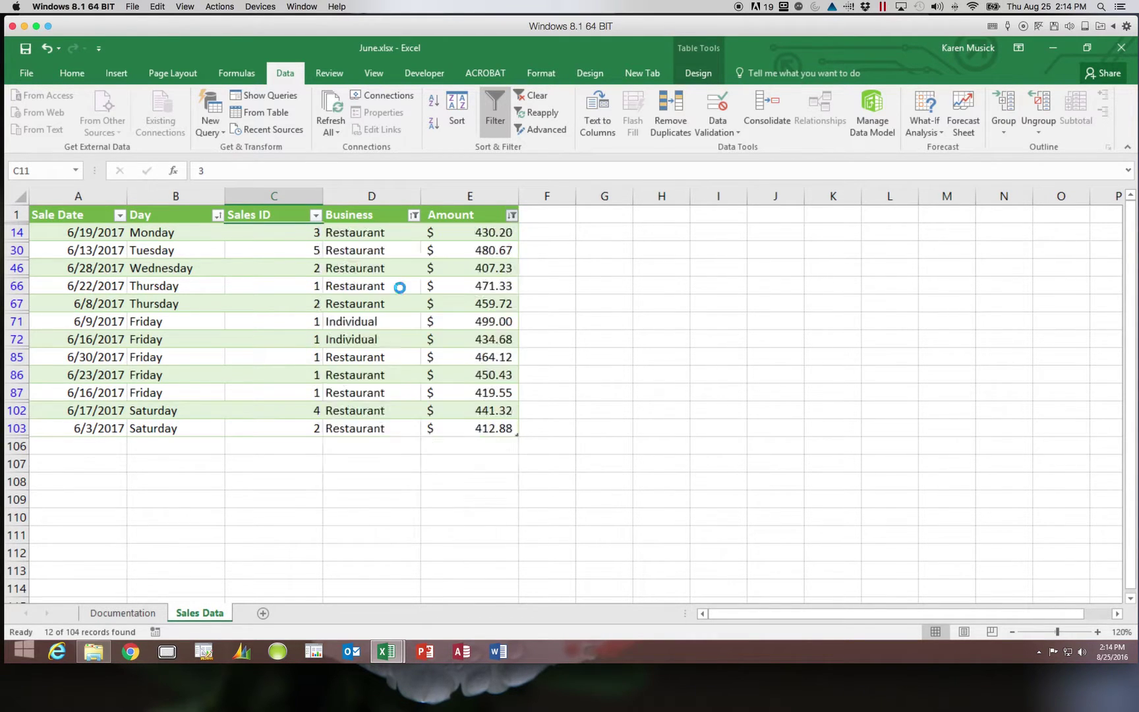
{"action": "left_click", "coordinate": [413, 215]}
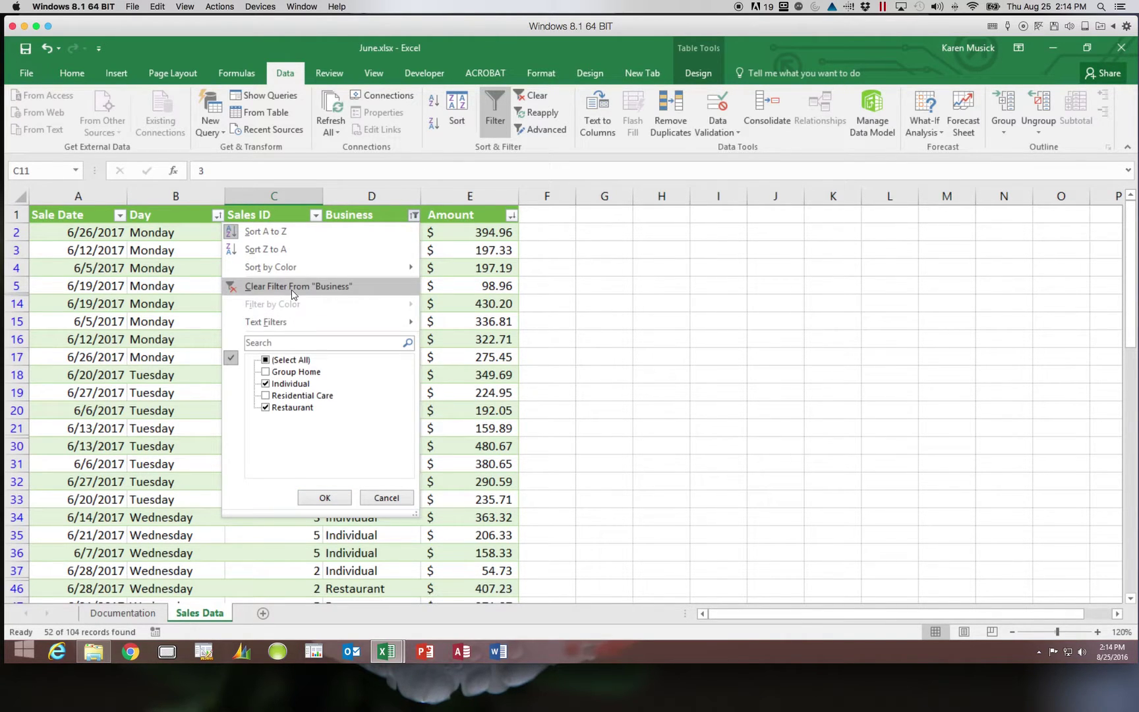
{"action": "left_click", "coordinate": [267, 361]}
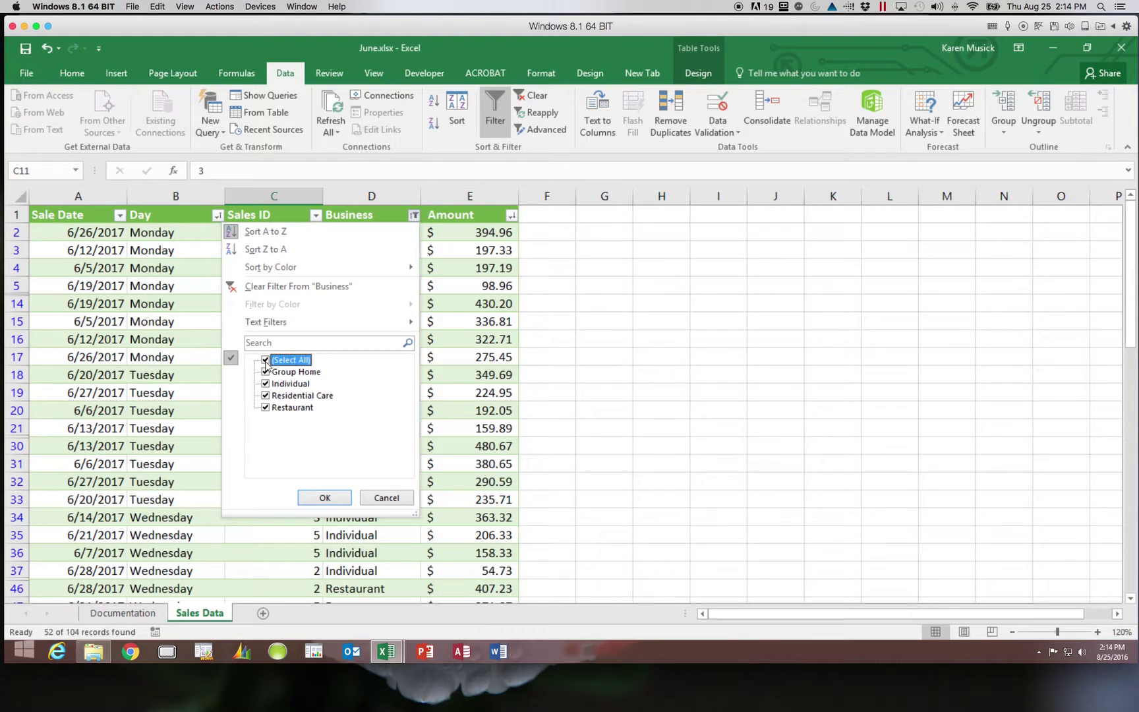
{"action": "left_click", "coordinate": [311, 500]}
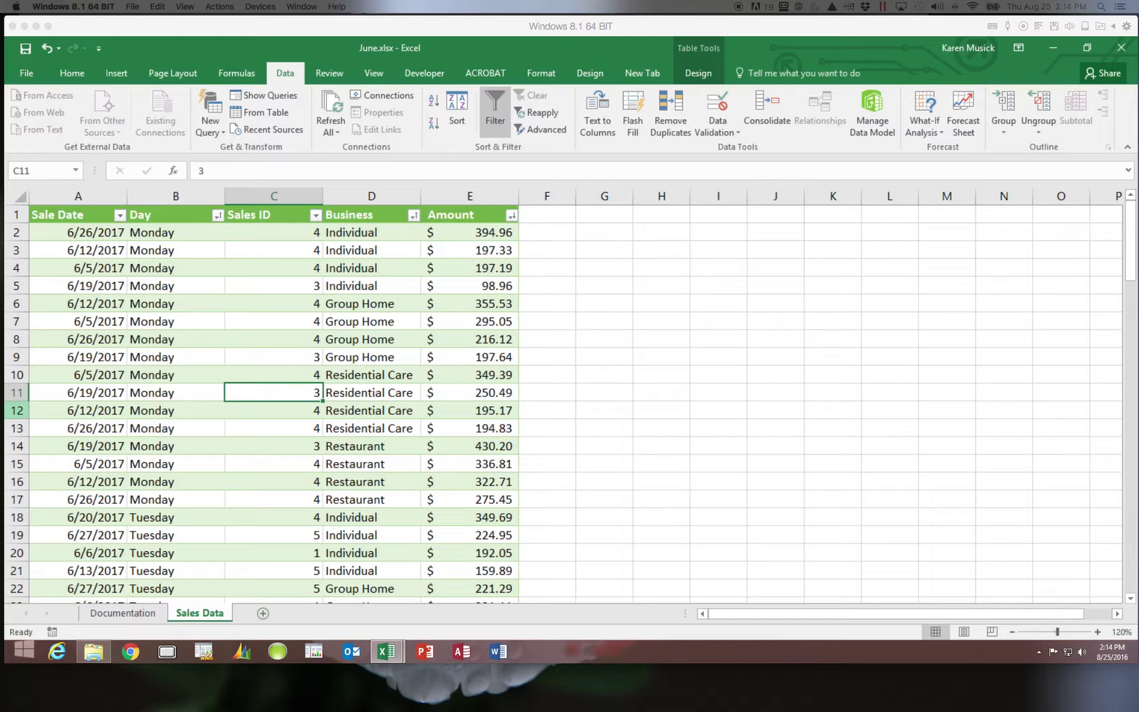
Insert a Sales ID slicer for the sales table and place it beside the Amount column, level with the header row.
{"action": "left_click", "coordinate": [698, 74]}
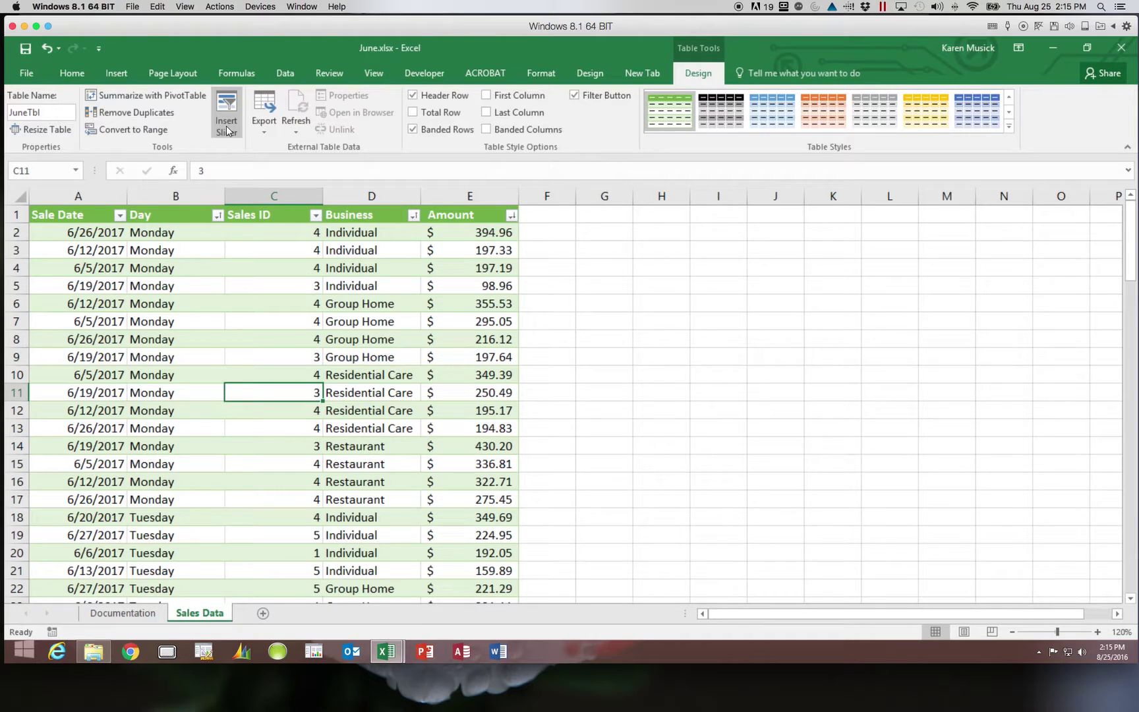
{"action": "left_click", "coordinate": [227, 122]}
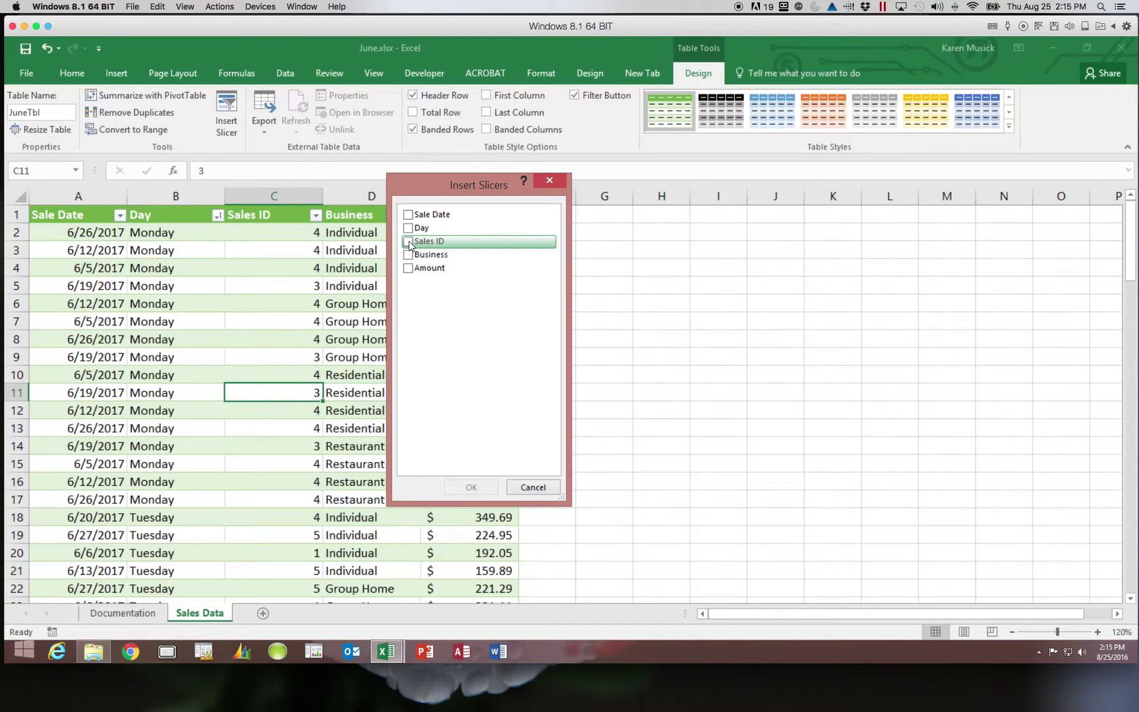
{"action": "left_click", "coordinate": [409, 243]}
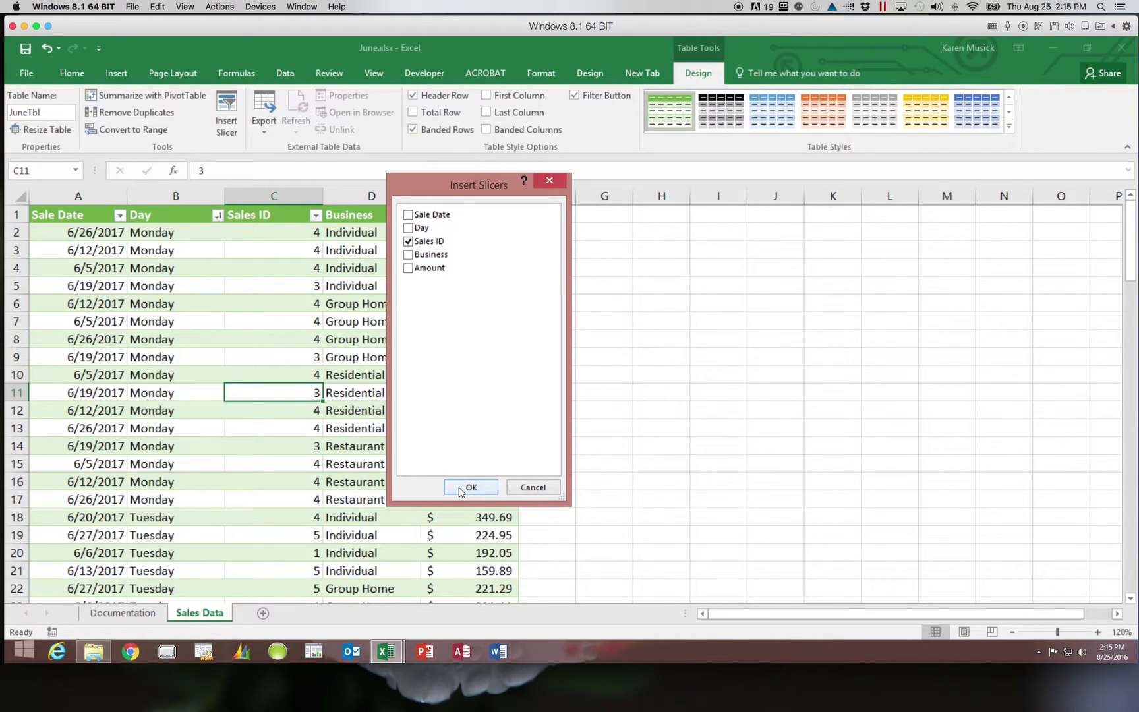
{"action": "left_click", "coordinate": [471, 491]}
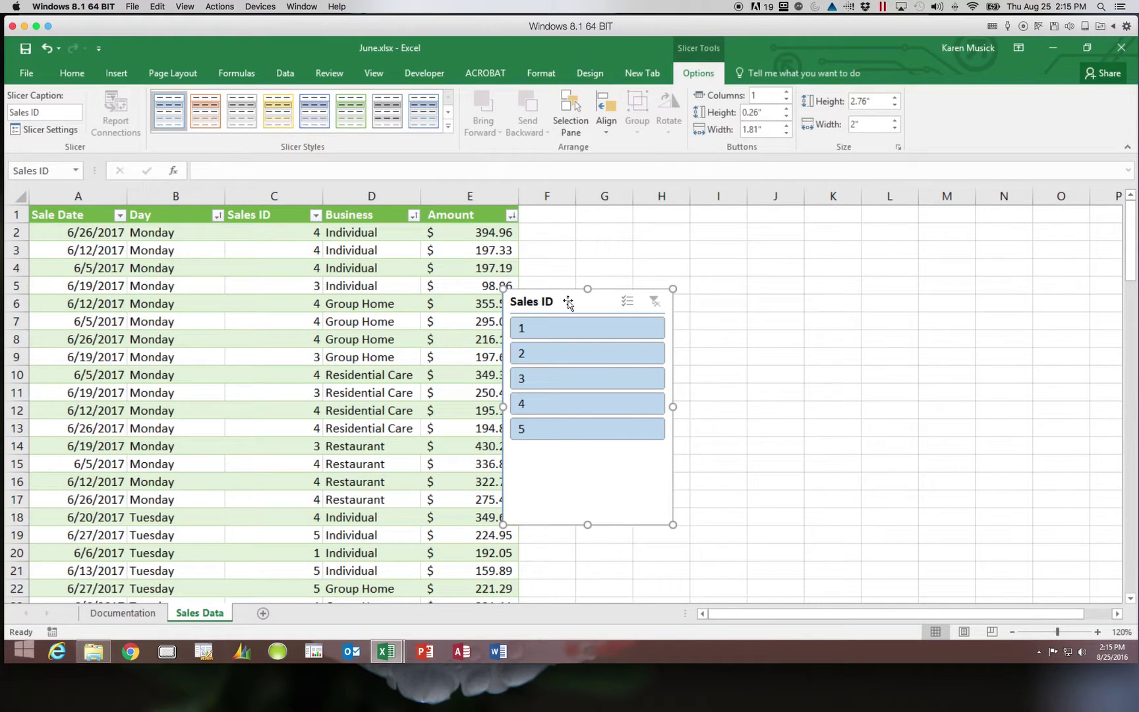
{"action": "scroll", "coordinate": [569, 303], "scroll_direction": "right", "scroll_amount": 1}
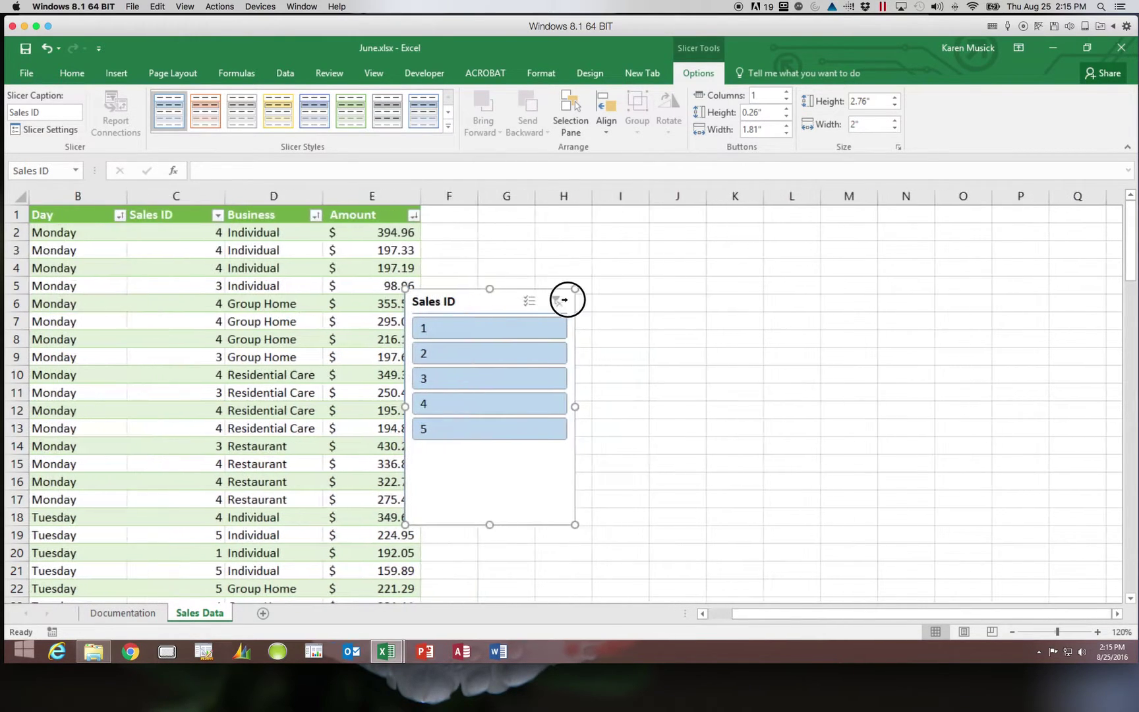
{"action": "left_click_drag", "start_coordinate": [490, 302], "coordinate": [552, 223]}
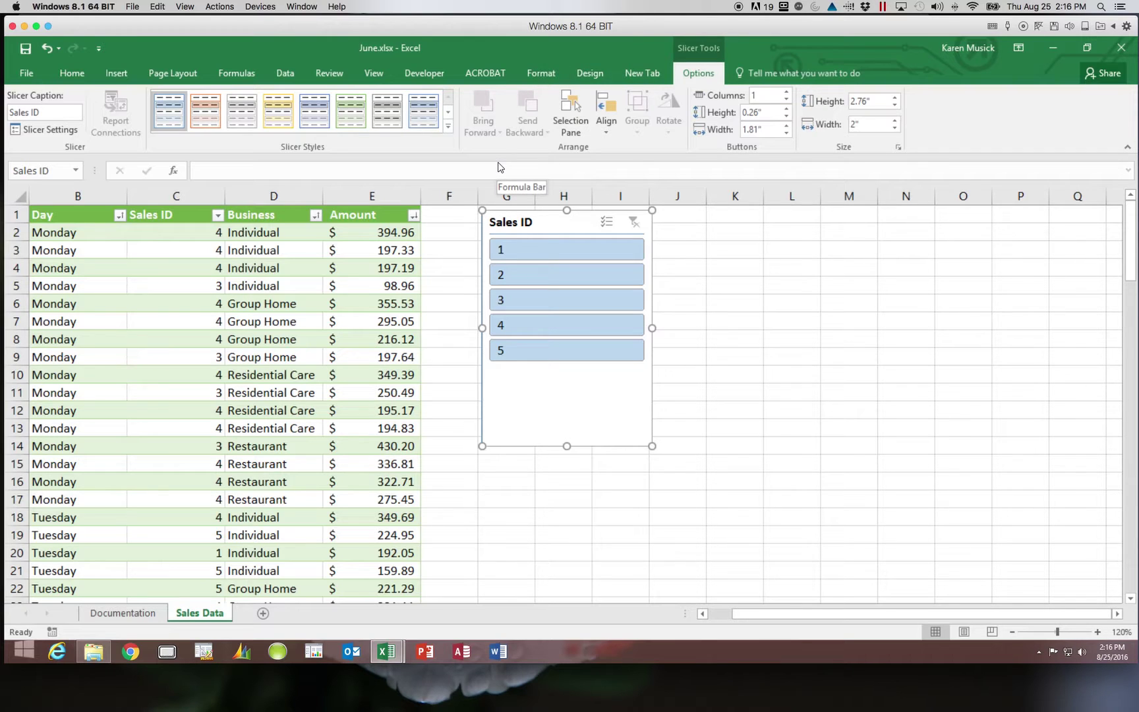
Apply the dark green slicer style to the Sales ID slicer and size it 1.9" high by 1.25" wide.
{"action": "left_click", "coordinate": [448, 127]}
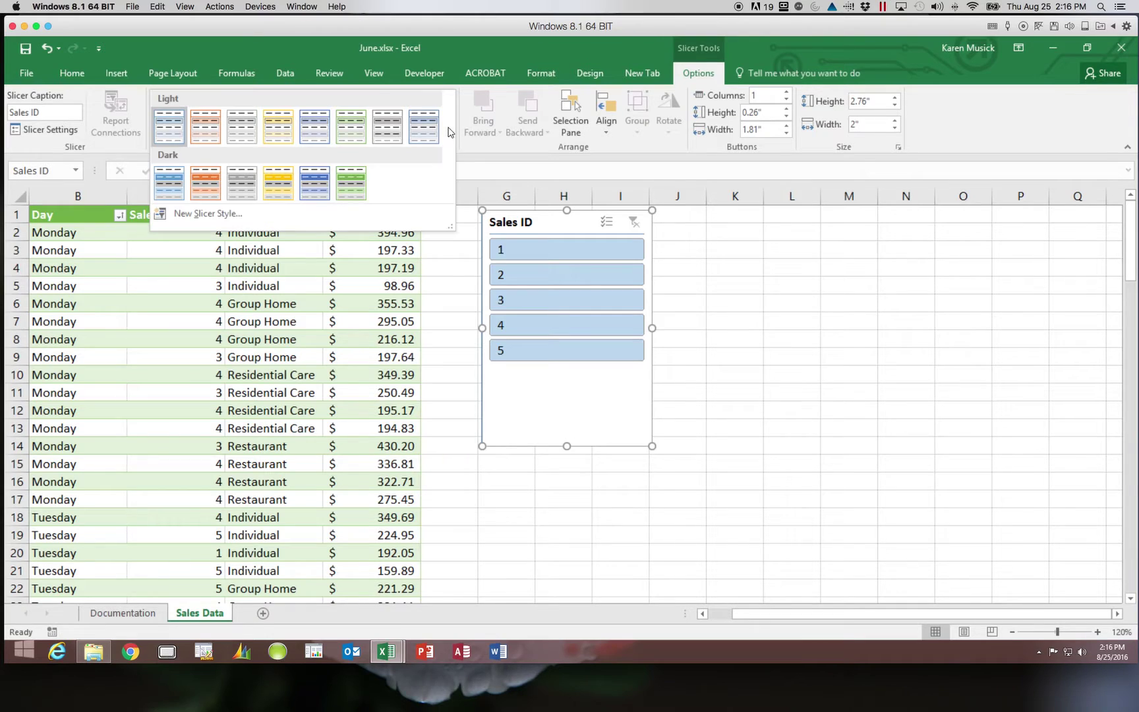
{"action": "left_click", "coordinate": [349, 180]}
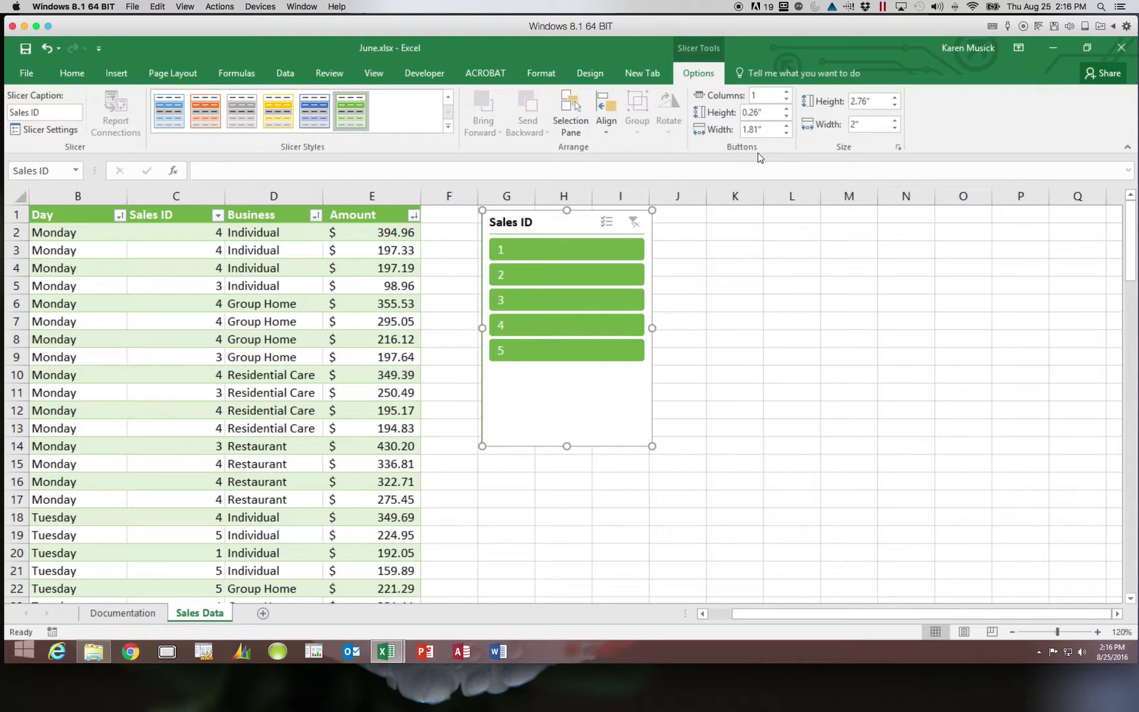
{"action": "left_click", "coordinate": [760, 95]}
{"action": "left_click_drag", "start_coordinate": [877, 101], "coordinate": [850, 101]}
{"action": "left_click", "coordinate": [872, 99]}
{"action": "type", "text": "1.9"}
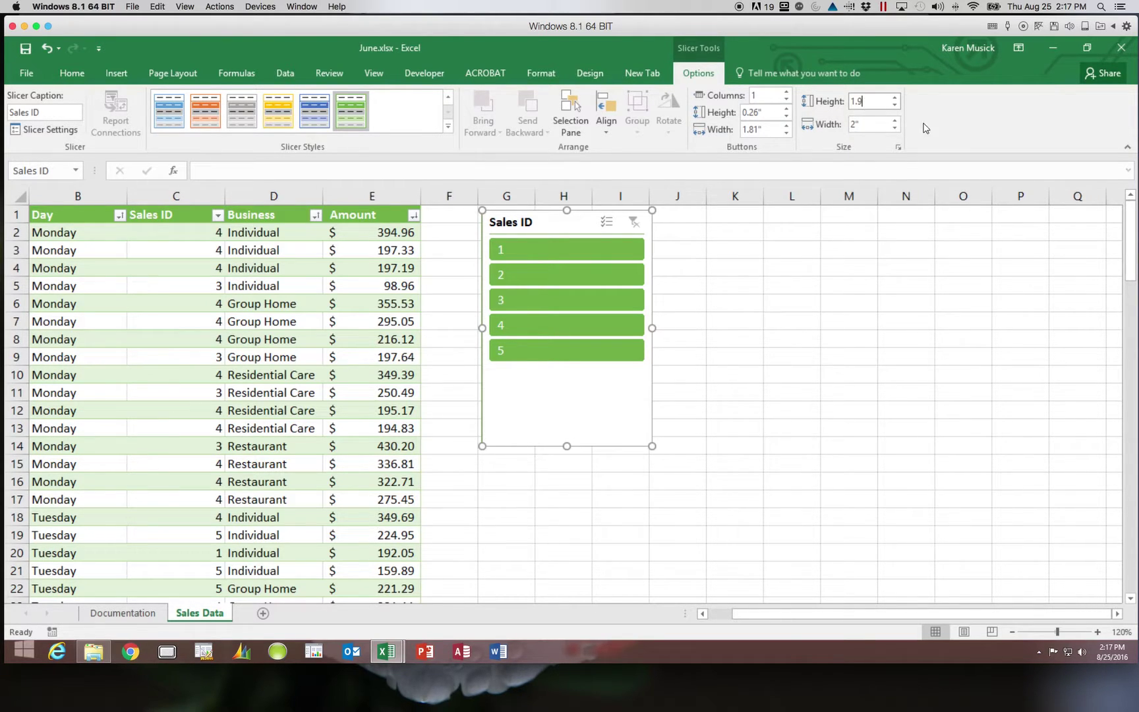
{"action": "left_click", "coordinate": [871, 124]}
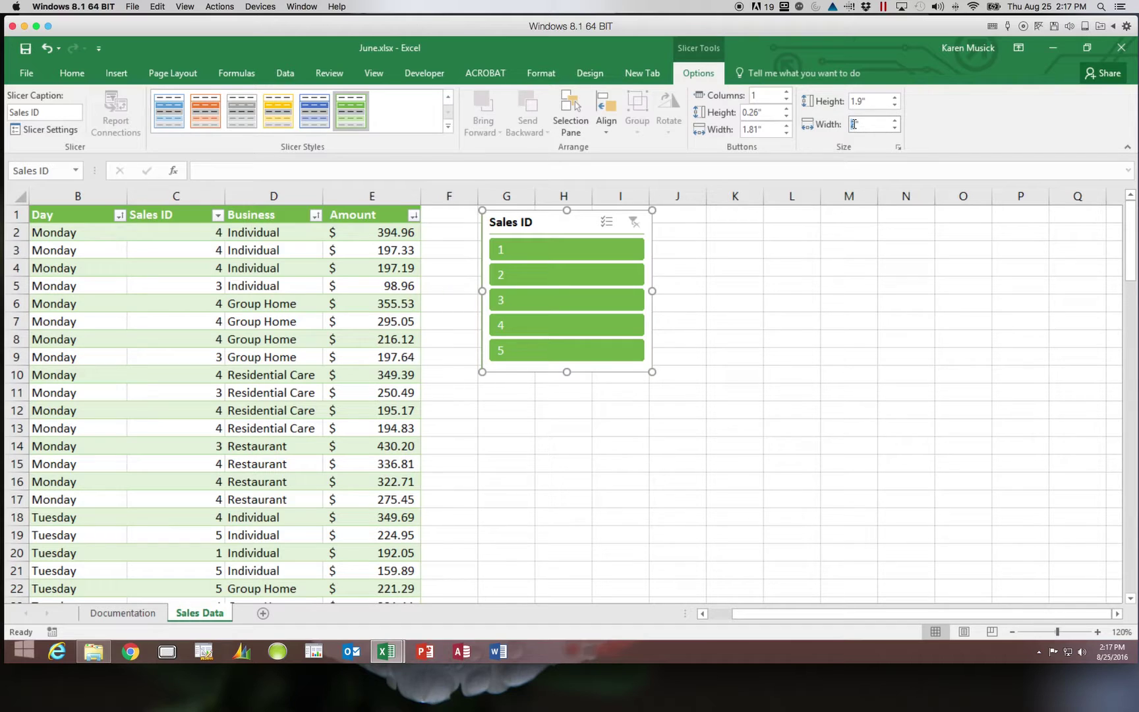
{"action": "type", "text": "1.25"}
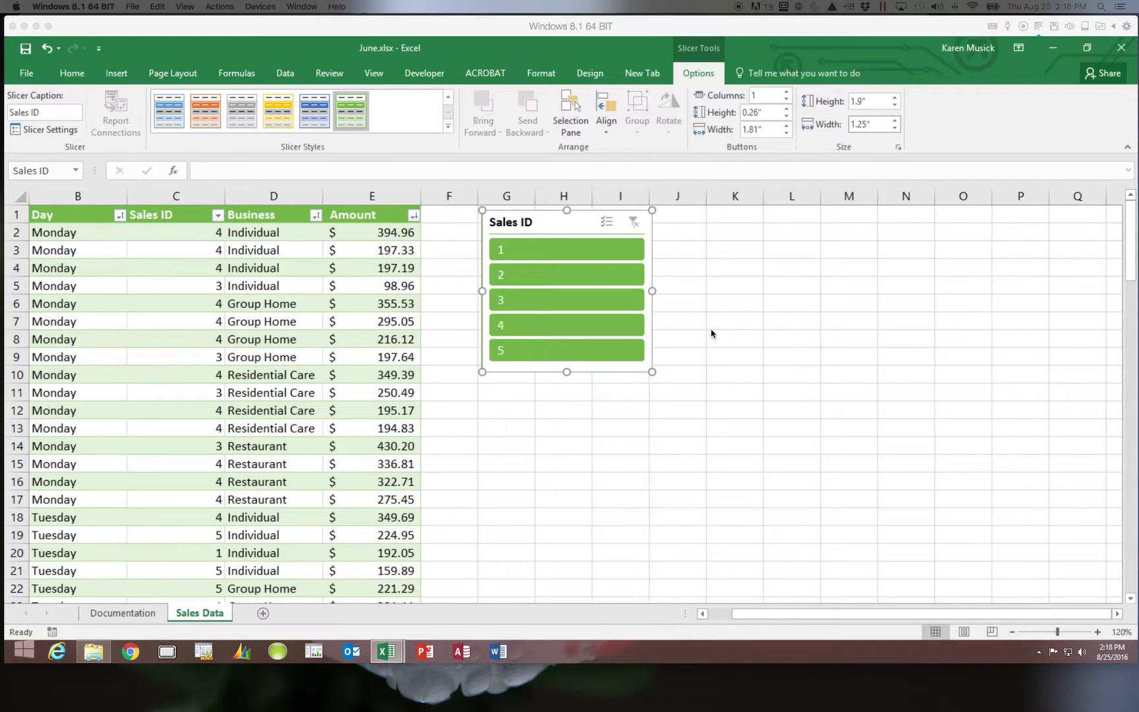
{"action": "left_click", "coordinate": [582, 247]}
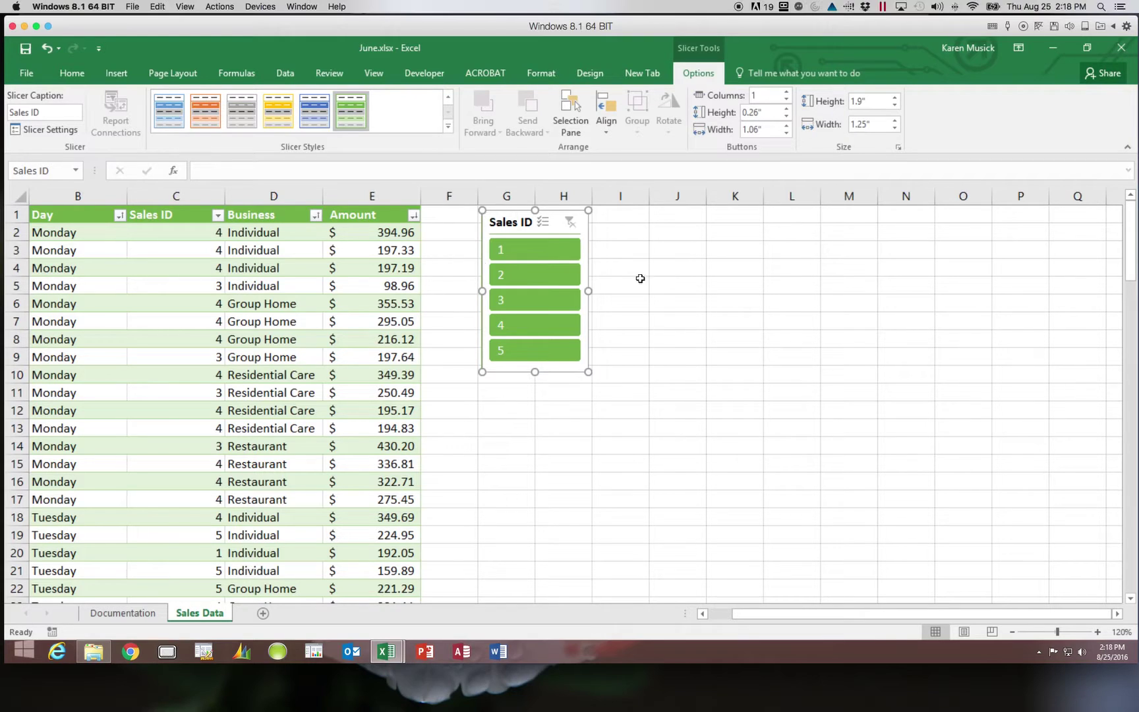
Filter the sales table to Sales ID 1 with the slicer, and extend the selection to include IDs 1 through 3.
{"action": "left_click", "coordinate": [552, 256]}
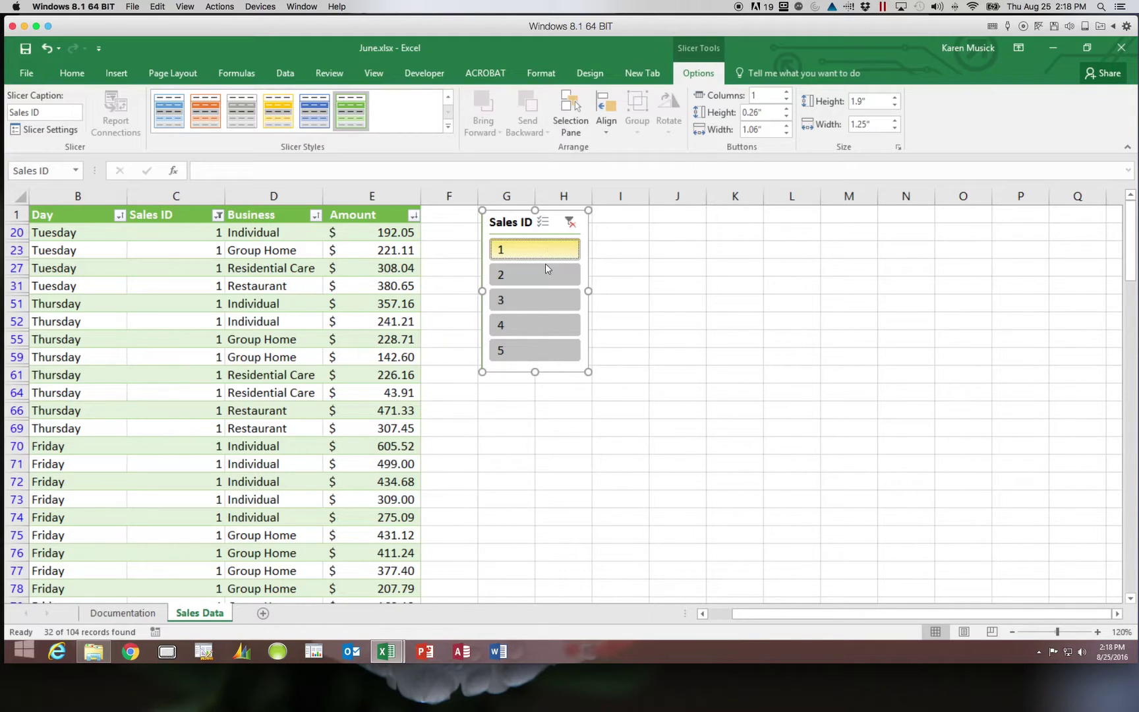
{"action": "scroll", "coordinate": [546, 284], "scroll_direction": "left", "scroll_amount": 2}
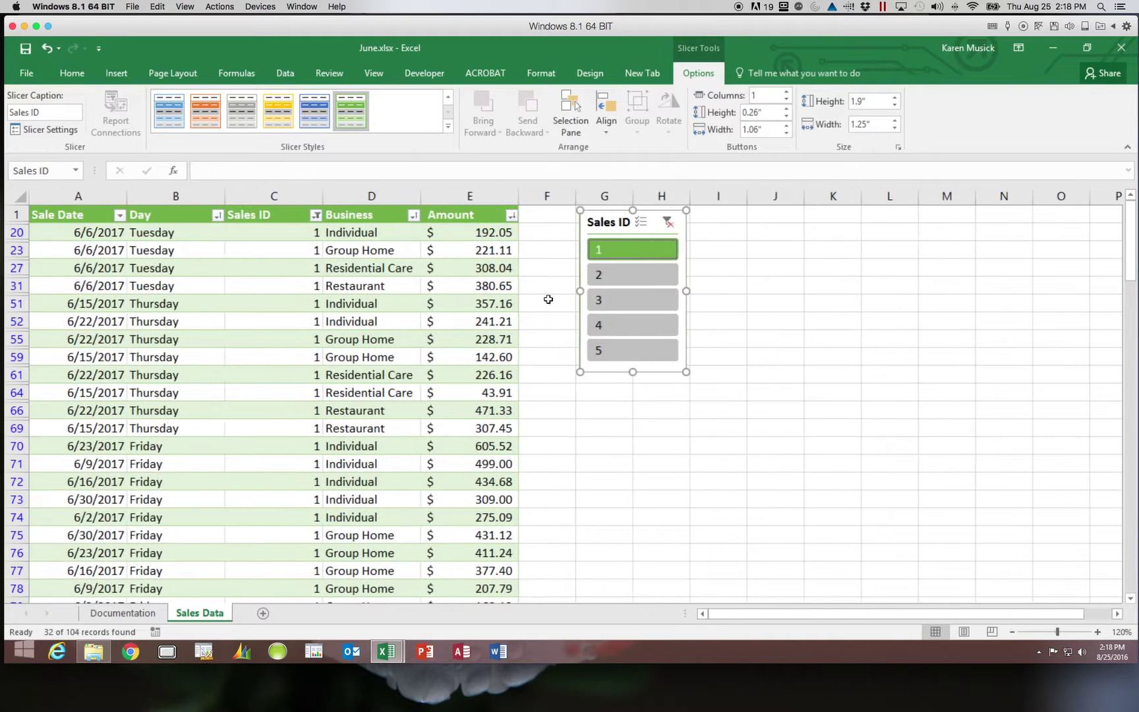
{"action": "left_click", "coordinate": [617, 300], "text": "shift"}
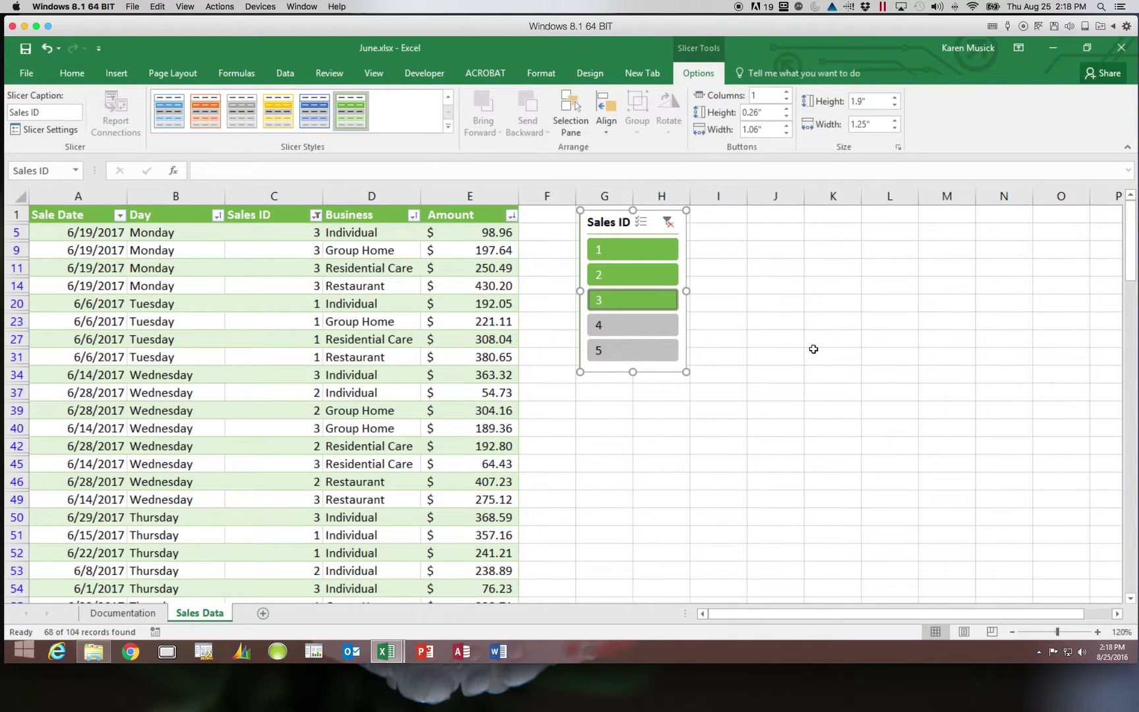
{"action": "scroll", "coordinate": [817, 339], "scroll_direction": "right", "scroll_amount": 3}
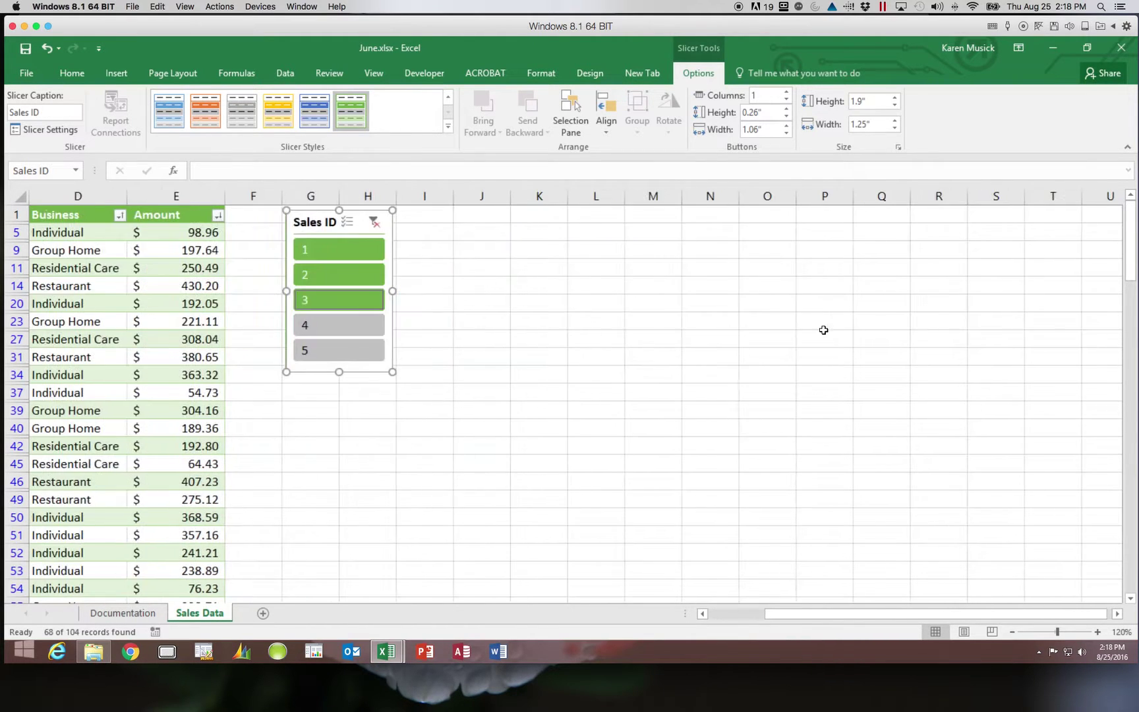
Filter the sales table to only Sales IDs 1 and 5 with the slicer, and clear the slicer's filter.
{"action": "left_click", "coordinate": [348, 254]}
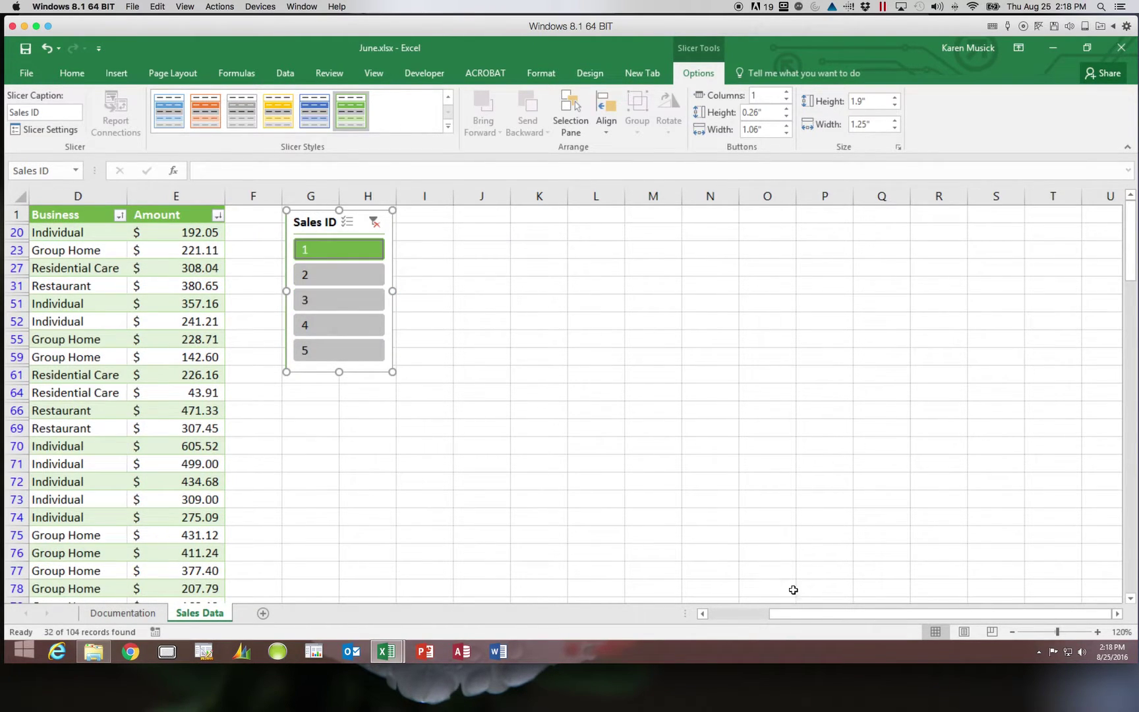
{"action": "left_click_drag", "start_coordinate": [804, 615], "coordinate": [700, 612]}
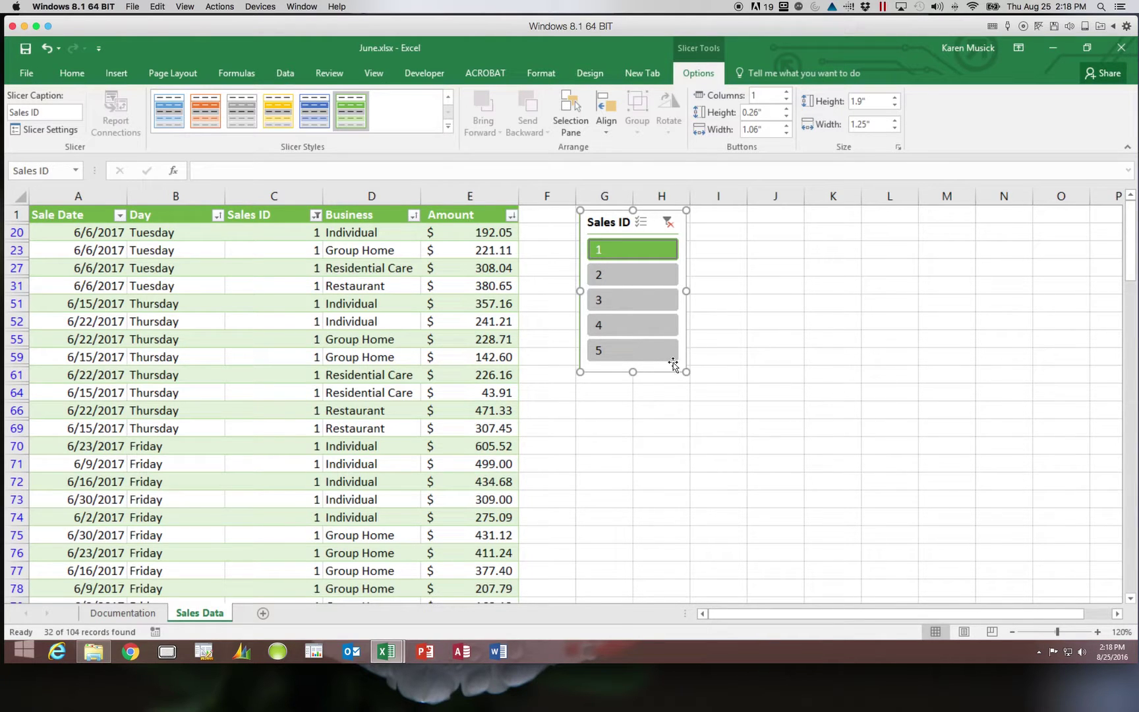
{"action": "left_click", "coordinate": [637, 358], "text": "ctrl"}
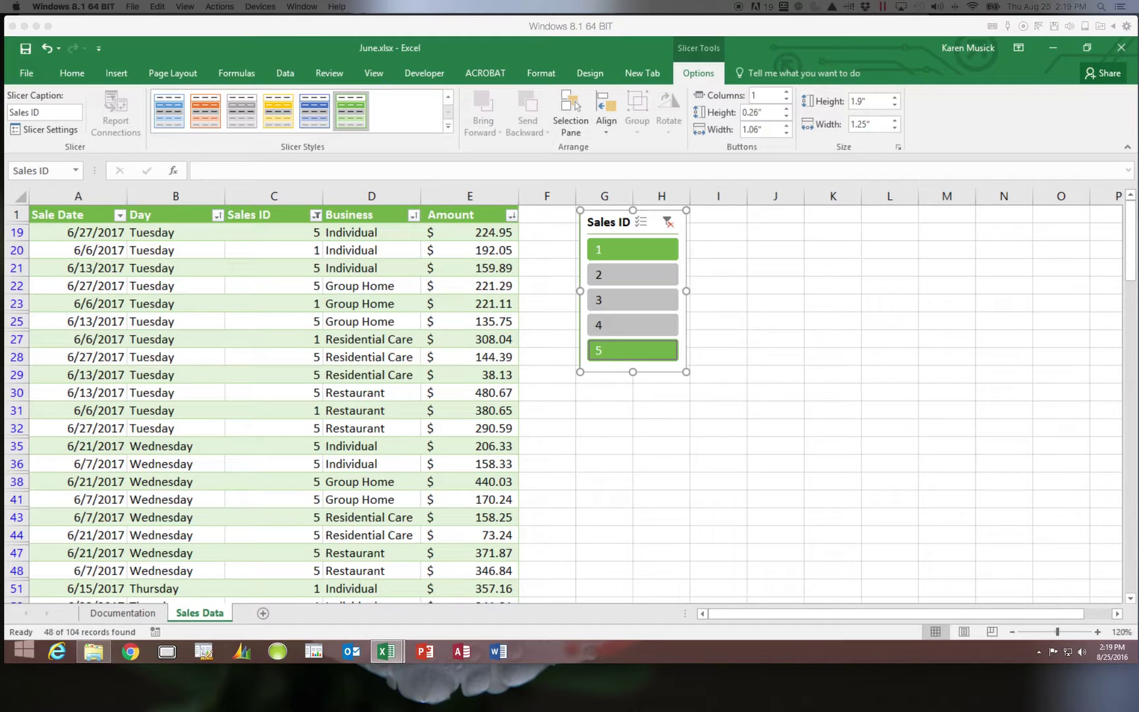
{"action": "left_click", "coordinate": [669, 226]}
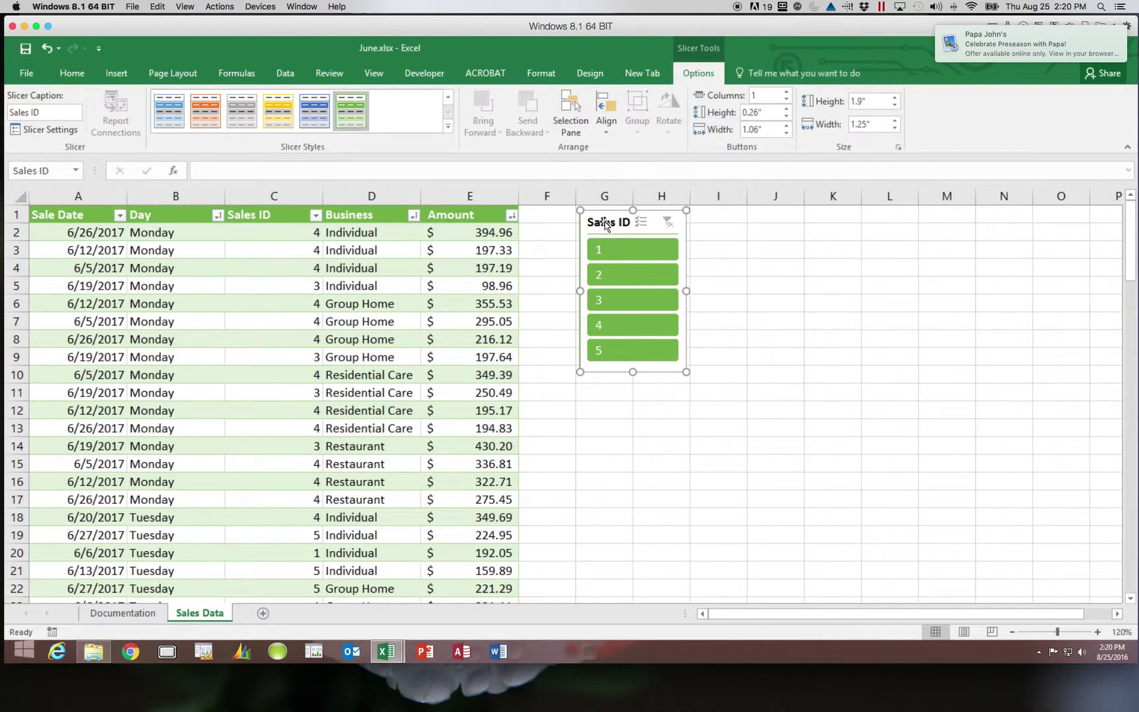
Select a cell in the sales table's Sales ID column and bring up the data sorting and filtering commands.
{"action": "left_click", "coordinate": [282, 283]}
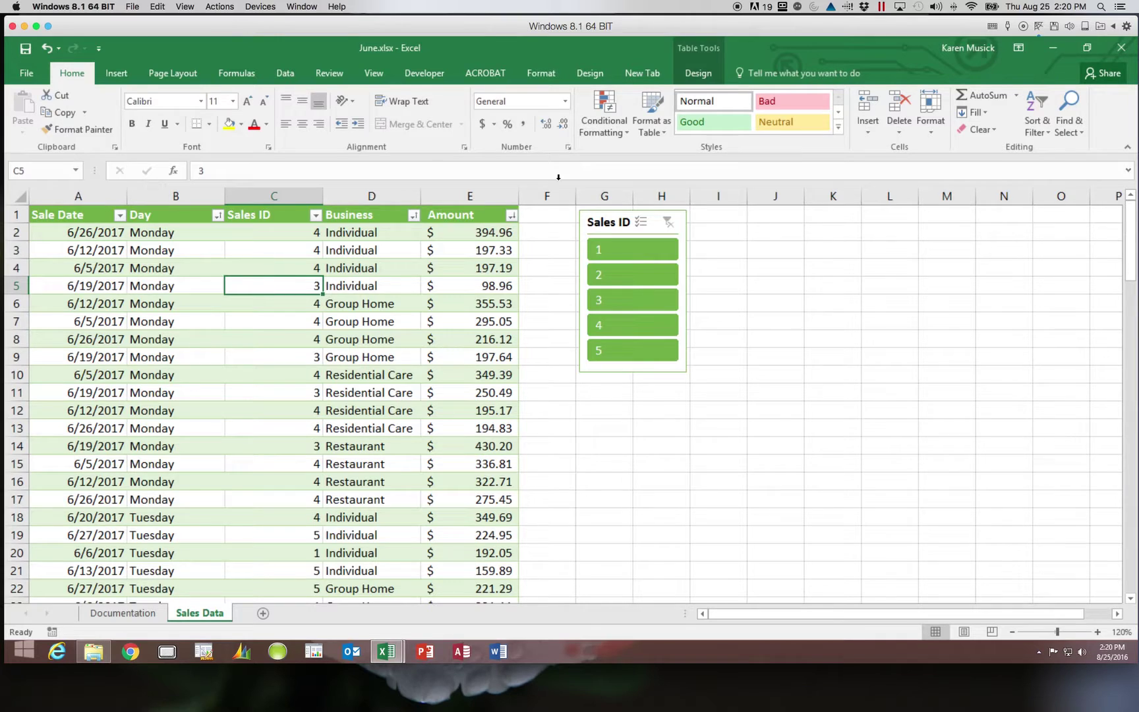
{"action": "left_click", "coordinate": [714, 83]}
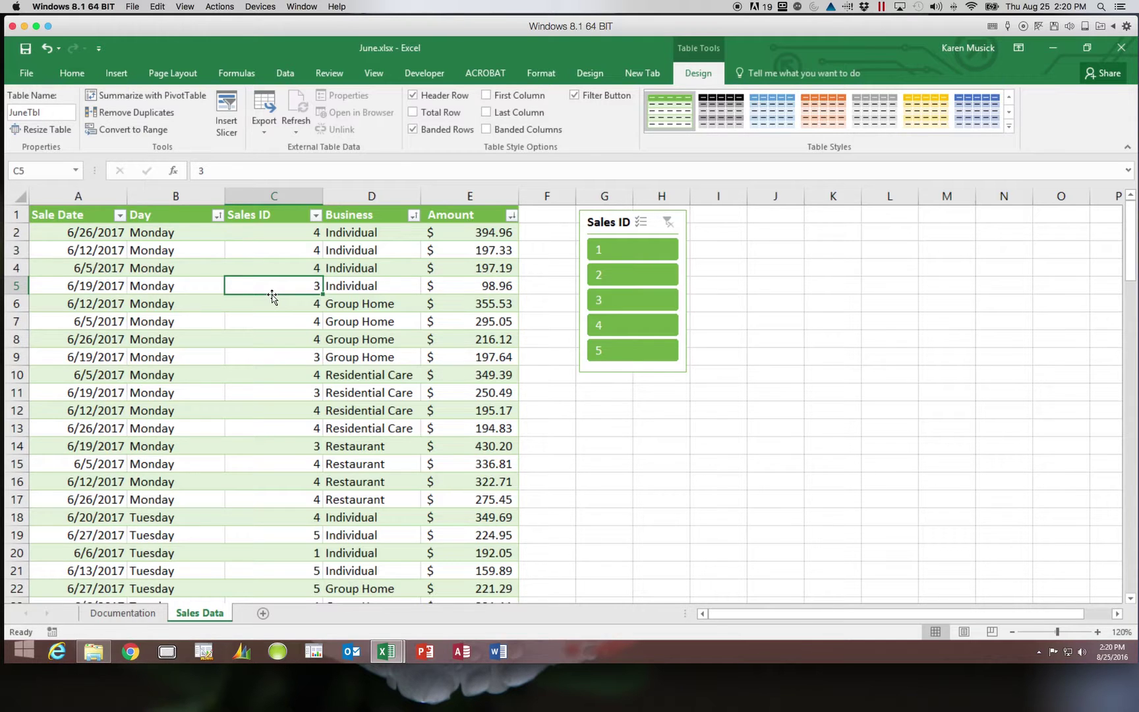
{"action": "scroll", "coordinate": [272, 296], "scroll_direction": "down", "scroll_amount": 2}
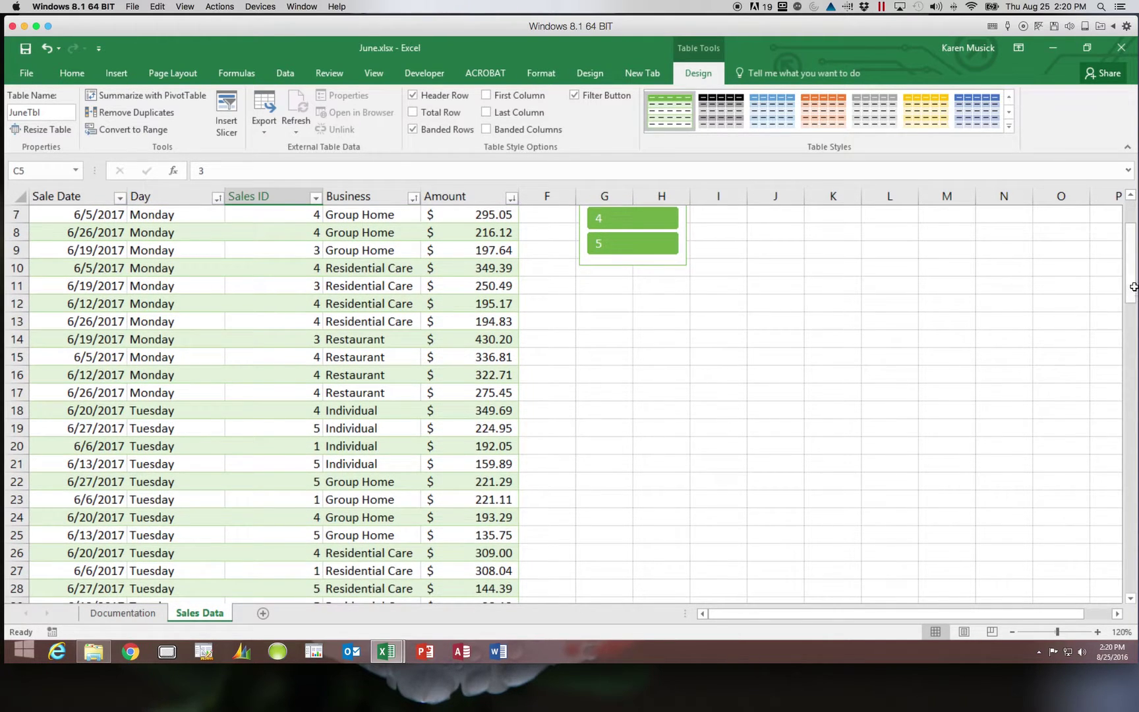
{"action": "left_click_drag", "start_coordinate": [1134, 287], "coordinate": [1128, 258]}
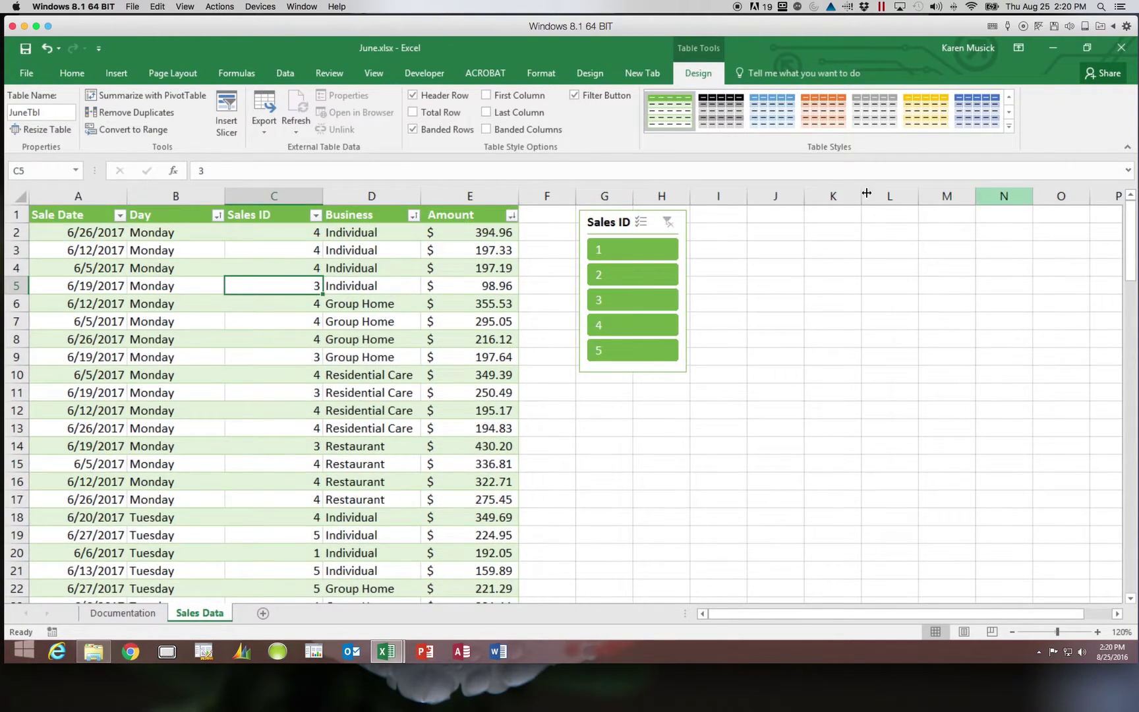
{"action": "left_click", "coordinate": [277, 77]}
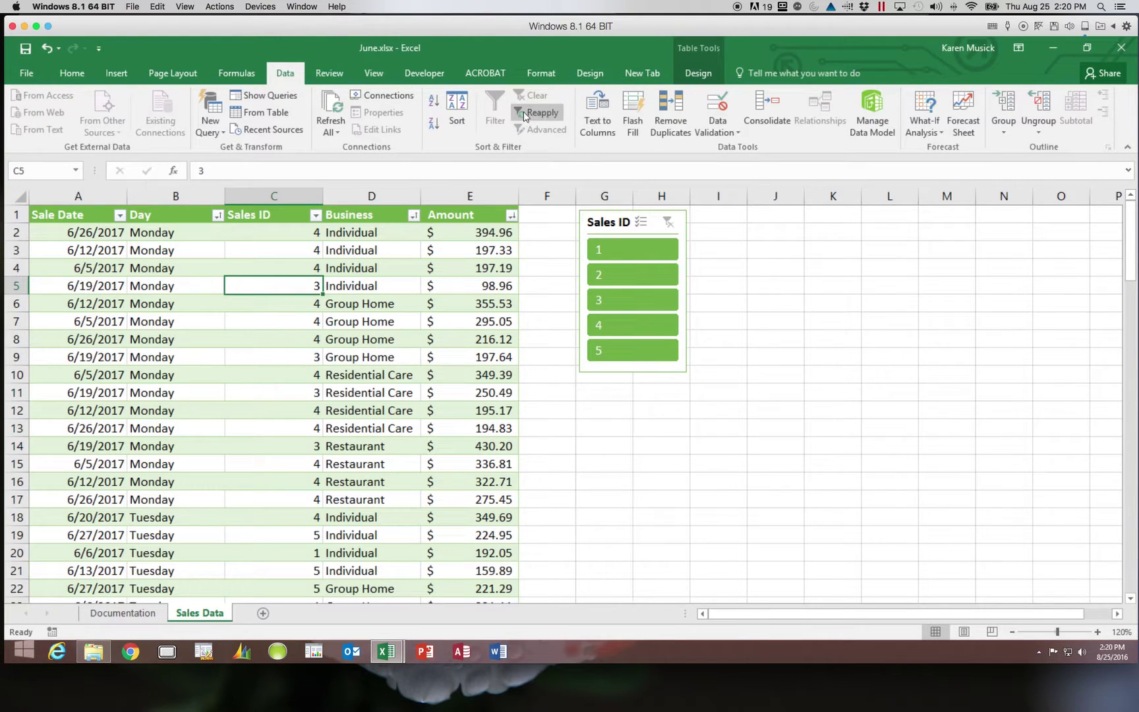